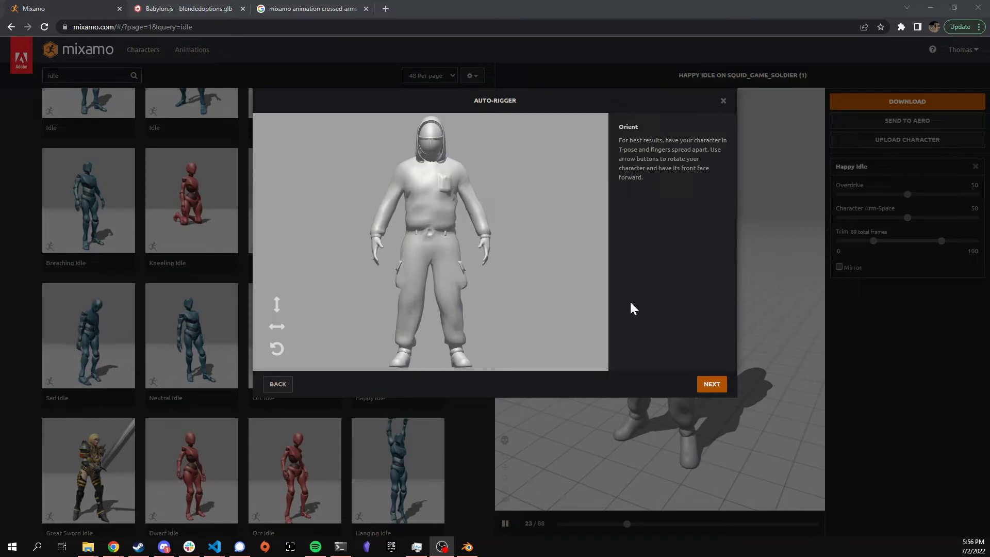
Step: Close the unfinished Auto-Rigger to go back to the soldier's Happy Idle preview
{"action": "left_click", "coordinate": [722, 105]}
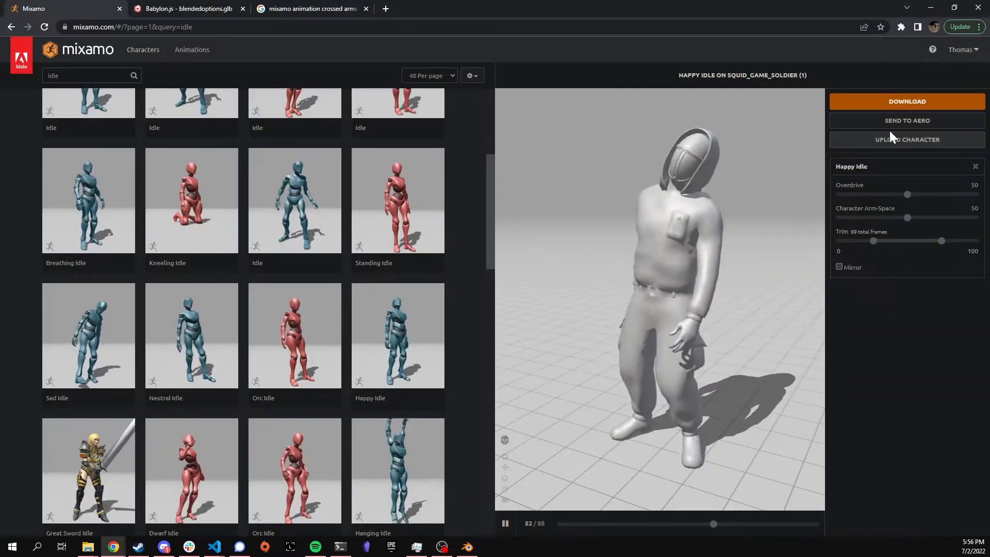
Step: Upload the hooded soldier character FBX by dragging it from File Explorer into Mixamo
{"action": "left_click", "coordinate": [891, 139]}
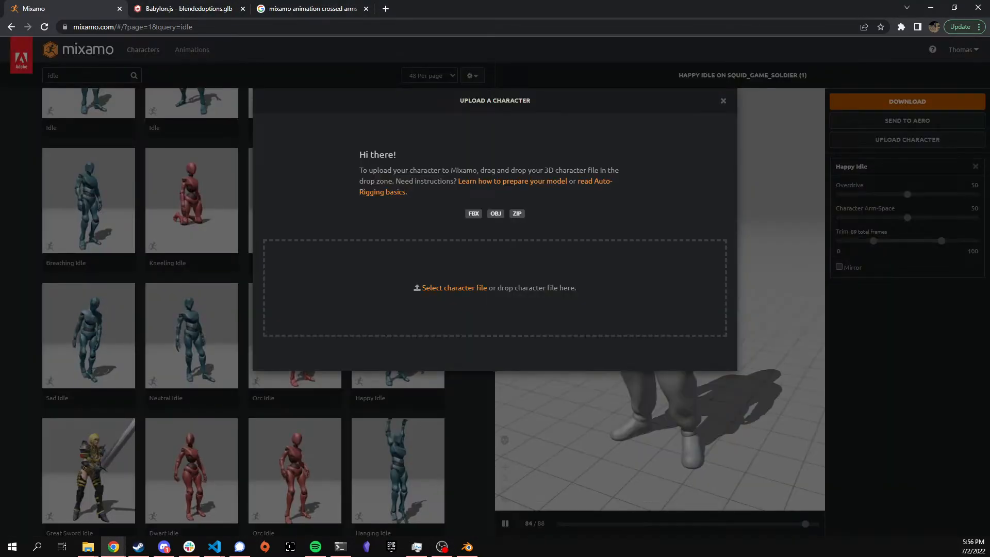
{"action": "key", "text": "super+e"}
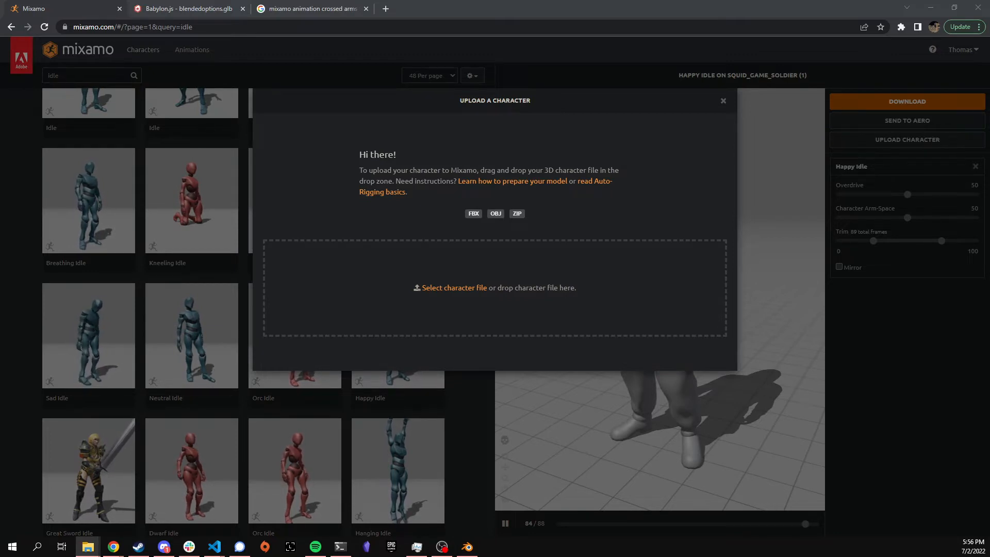
{"action": "left_click_drag", "start_coordinate": [989, 289], "coordinate": [573, 281]}
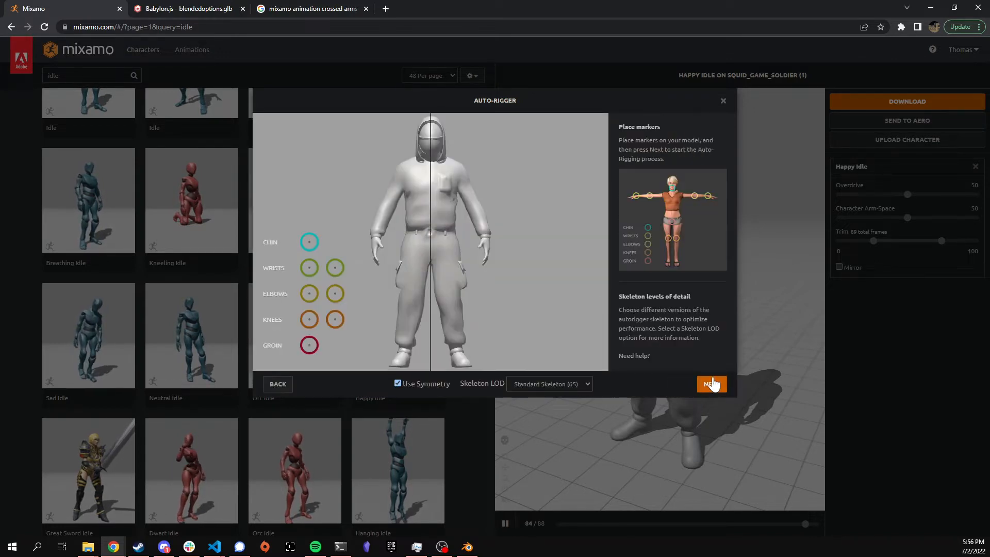
Step: Place the chin, wrist, elbow, knee and groin markers on the soldier and start auto-rigging
{"action": "left_click_drag", "start_coordinate": [310, 242], "coordinate": [431, 162]}
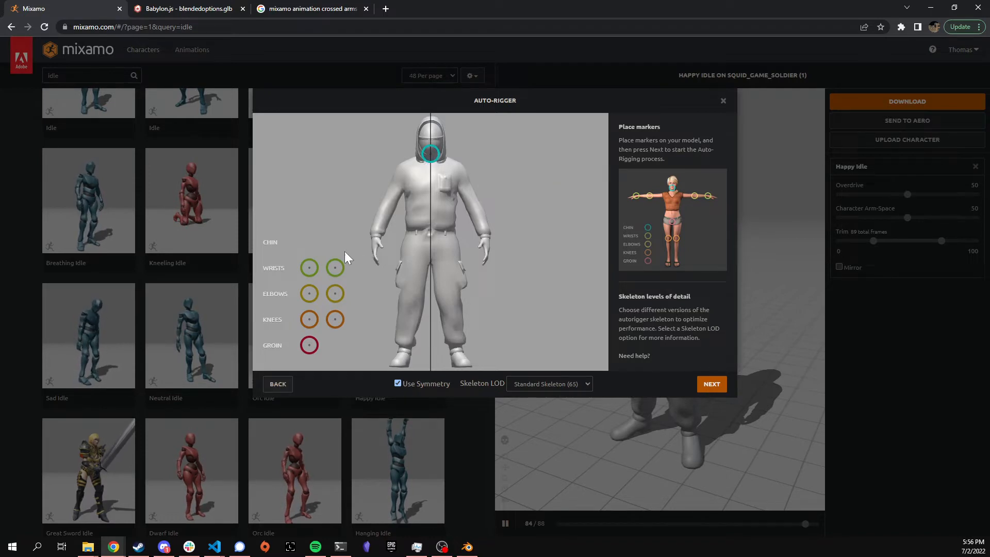
{"action": "left_click_drag", "start_coordinate": [310, 268], "coordinate": [486, 244]}
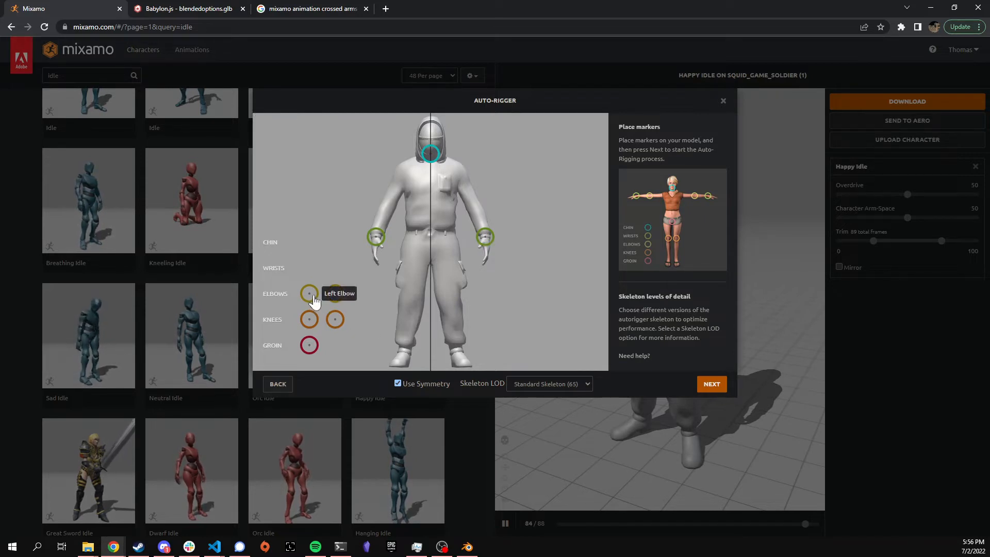
{"action": "left_click_drag", "start_coordinate": [325, 298], "coordinate": [475, 213]}
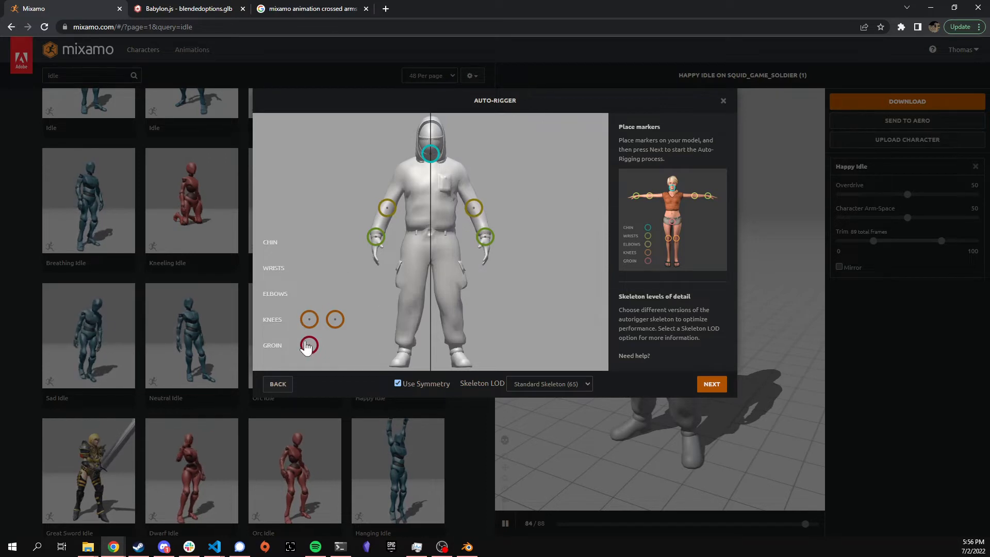
{"action": "left_click_drag", "start_coordinate": [309, 319], "coordinate": [451, 309]}
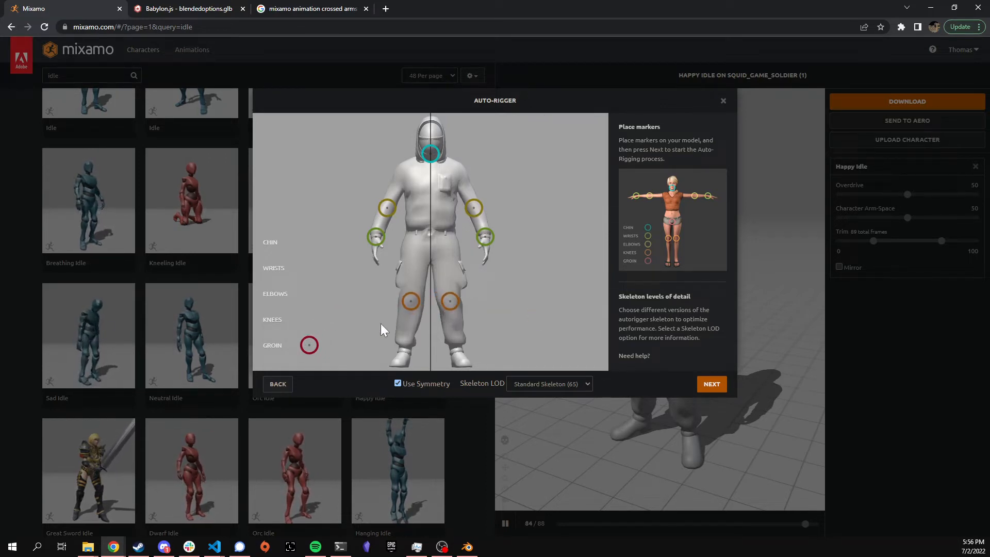
{"action": "left_click_drag", "start_coordinate": [310, 345], "coordinate": [432, 251]}
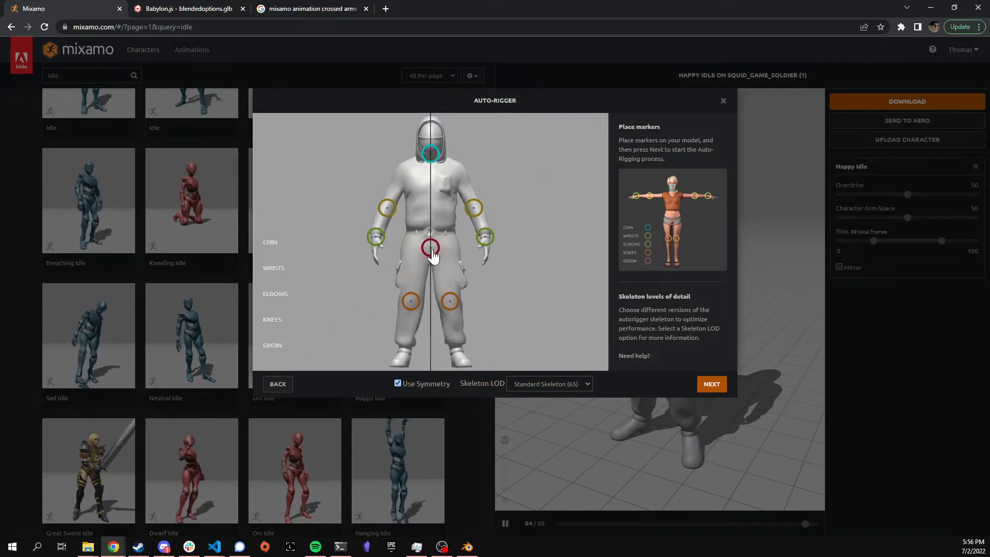
{"action": "left_click", "coordinate": [707, 386]}
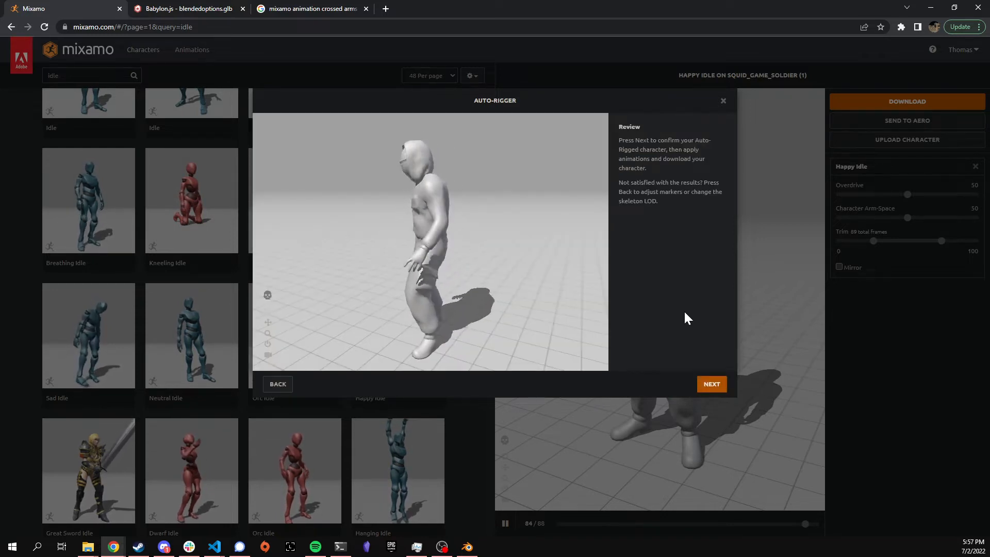
Step: Accept the auto-rigged hooded soldier so it loads into the Happy Idle preview
{"action": "left_click", "coordinate": [715, 387]}
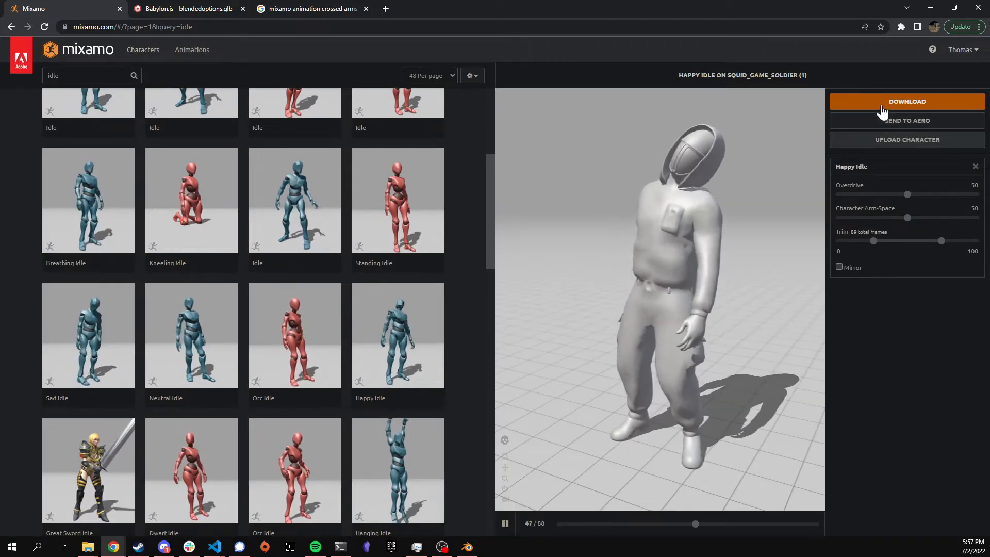
{"action": "scroll", "coordinate": [261, 365], "scroll_direction": "up", "scroll_amount": 4}
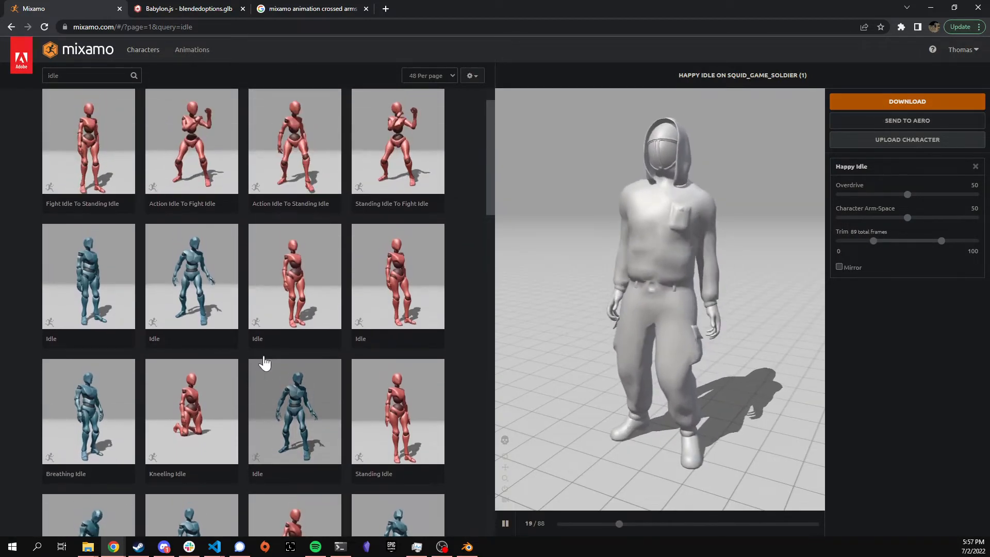
{"action": "scroll", "coordinate": [264, 364], "scroll_direction": "up", "scroll_amount": 1}
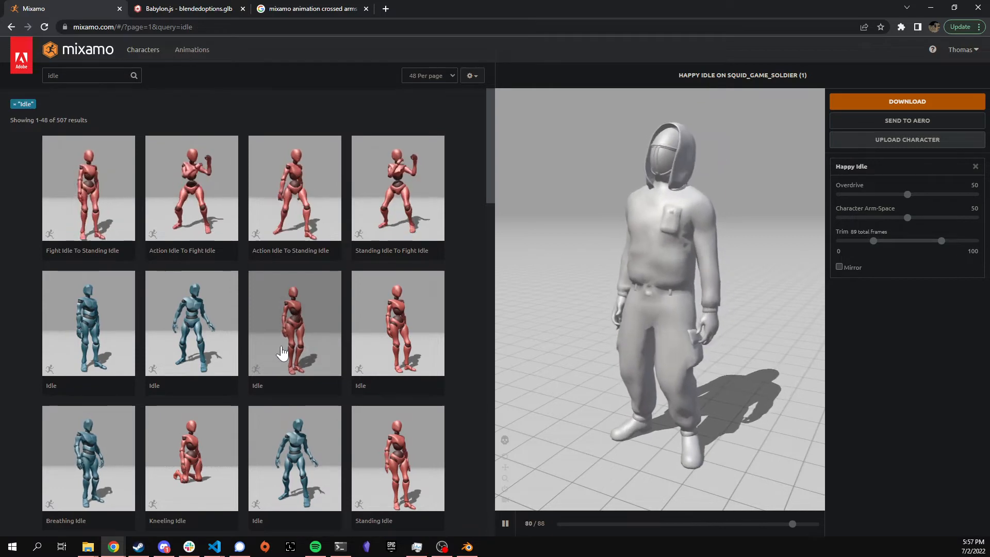
{"action": "left_click", "coordinate": [925, 102]}
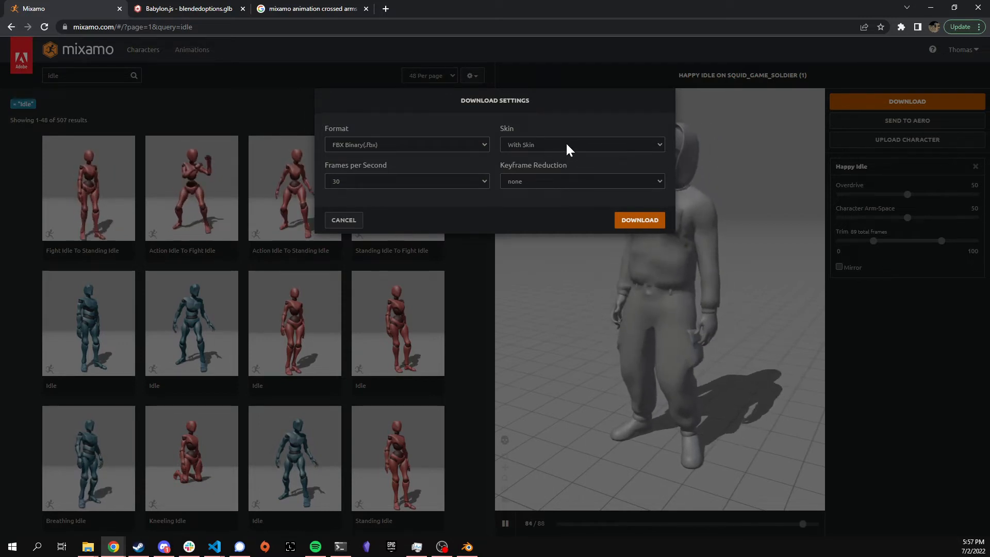
{"action": "left_click", "coordinate": [631, 219]}
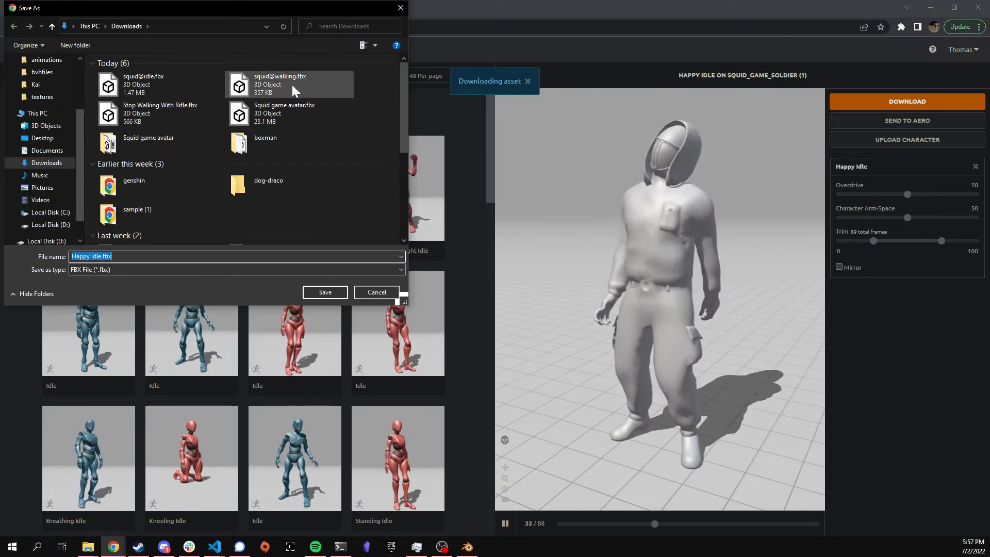
{"action": "left_click", "coordinate": [184, 84]}
{"action": "left_click", "coordinate": [334, 291]}
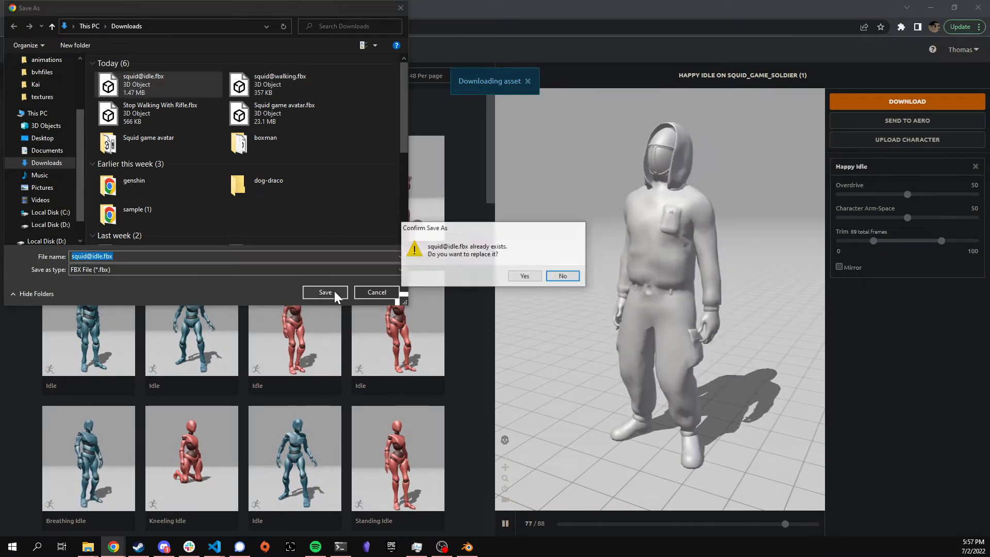
{"action": "left_click", "coordinate": [524, 276]}
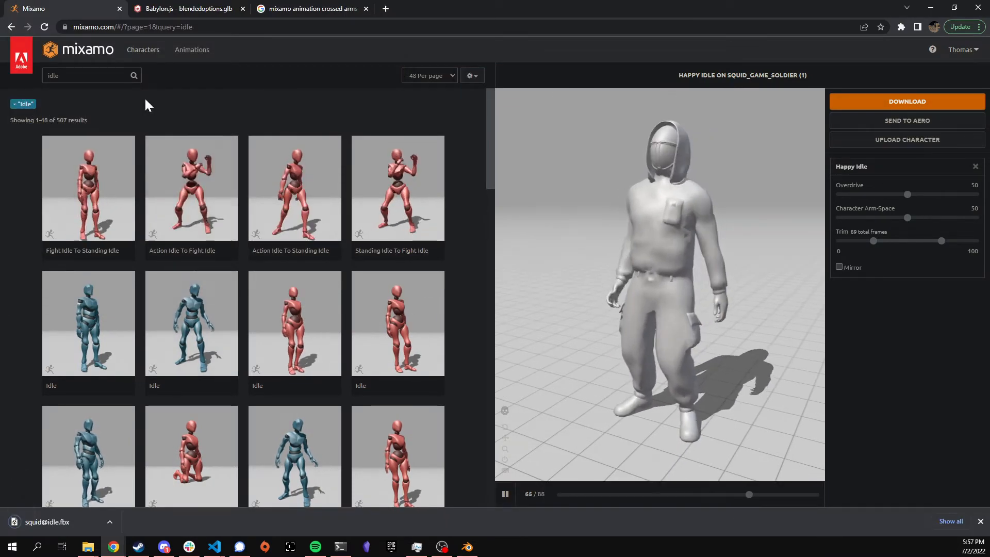
{"action": "left_click", "coordinate": [78, 75]}
{"action": "double_click", "coordinate": [54, 75]}
Step: Search for 'walking' and preview the Walking animation on the soldier
{"action": "type", "text": "wal"}
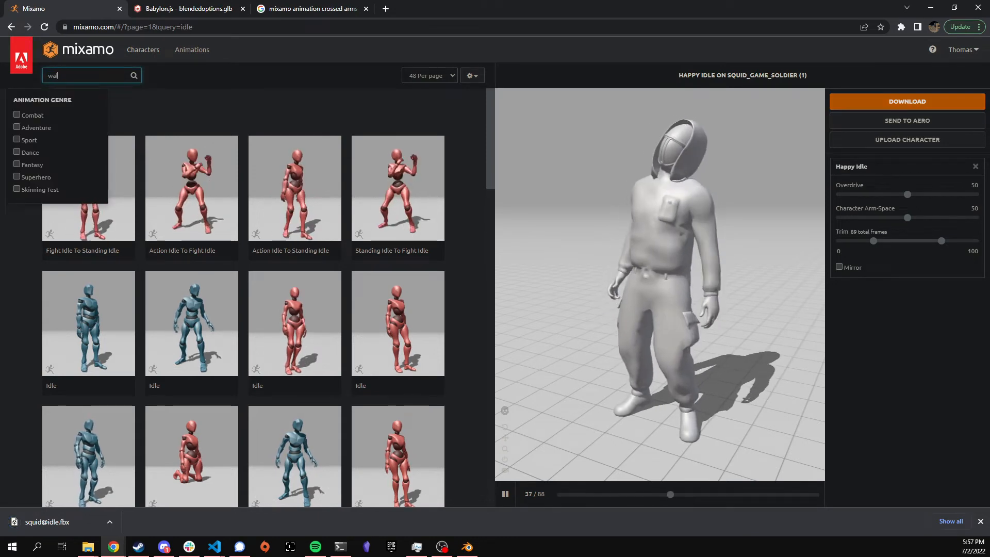
{"action": "type", "text": "king"}
{"action": "key", "text": "Return"}
{"action": "left_click", "coordinate": [84, 356]}
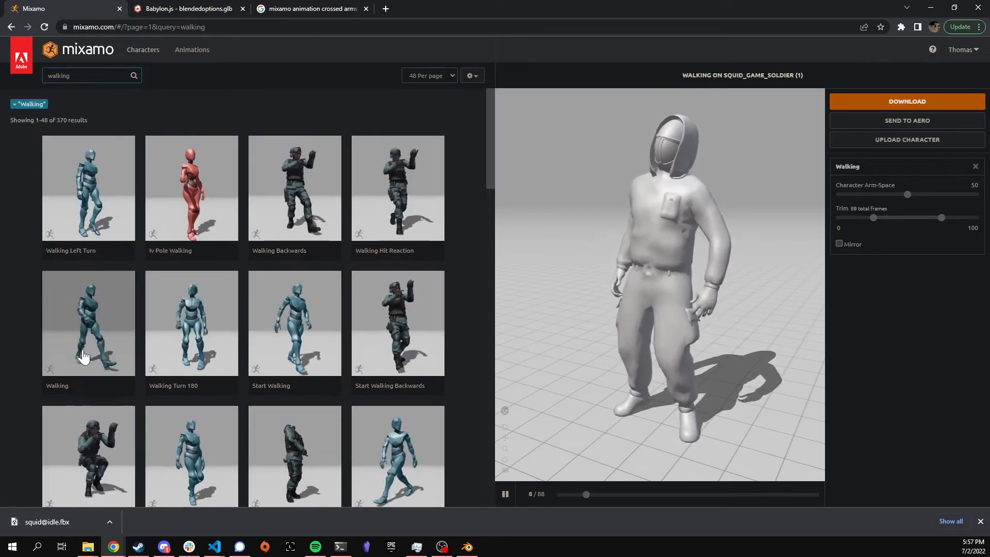
{"action": "left_click", "coordinate": [922, 103]}
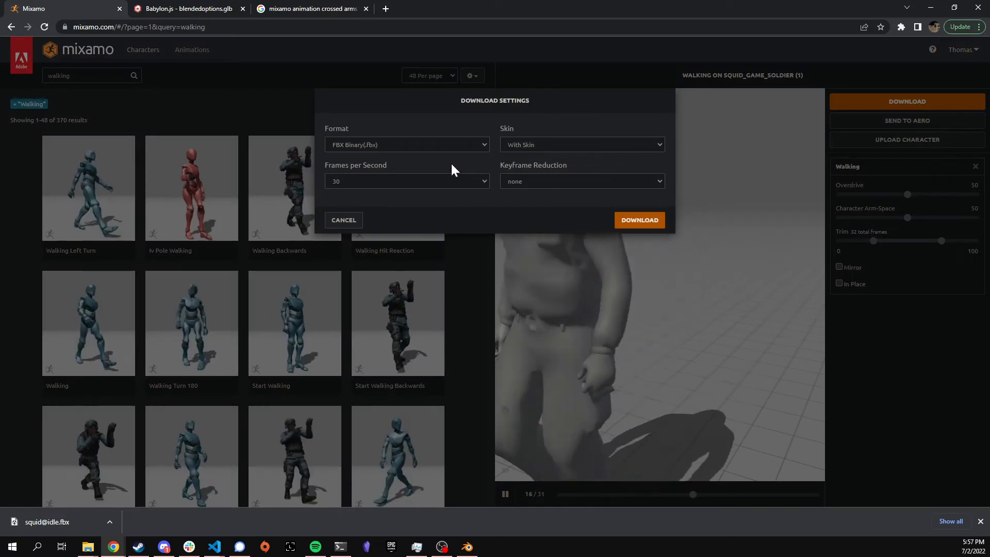
{"action": "left_click", "coordinate": [637, 221]}
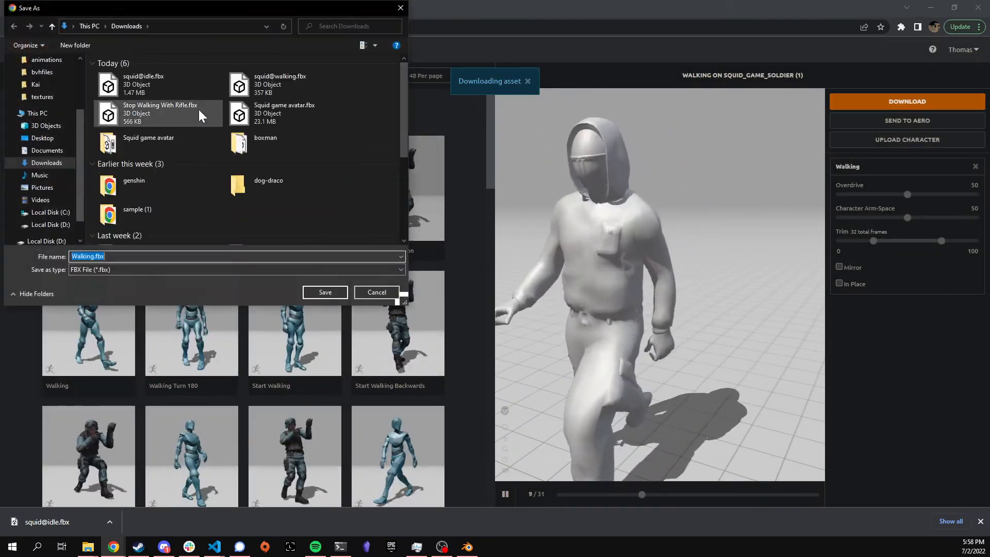
{"action": "left_click", "coordinate": [280, 79]}
{"action": "left_click", "coordinate": [326, 292]}
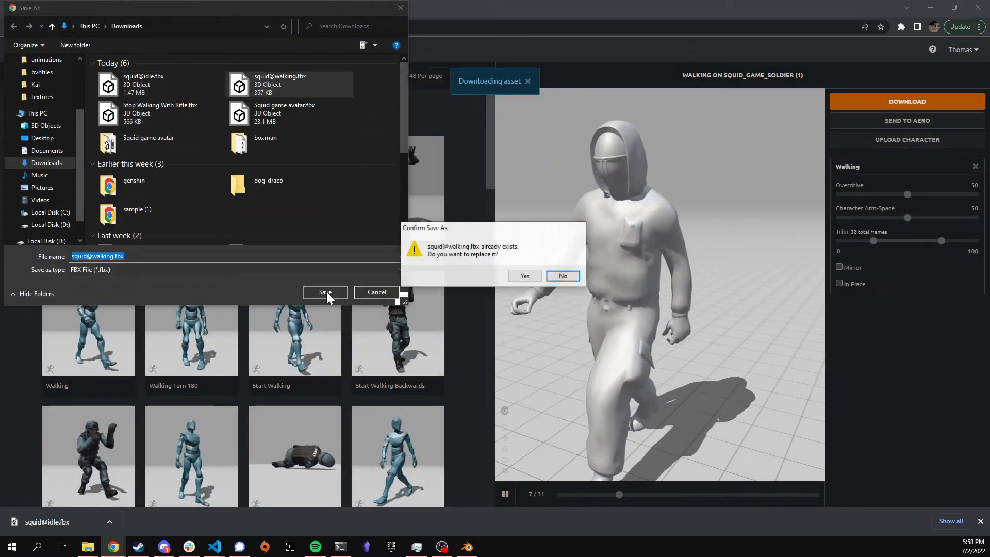
{"action": "left_click", "coordinate": [522, 276]}
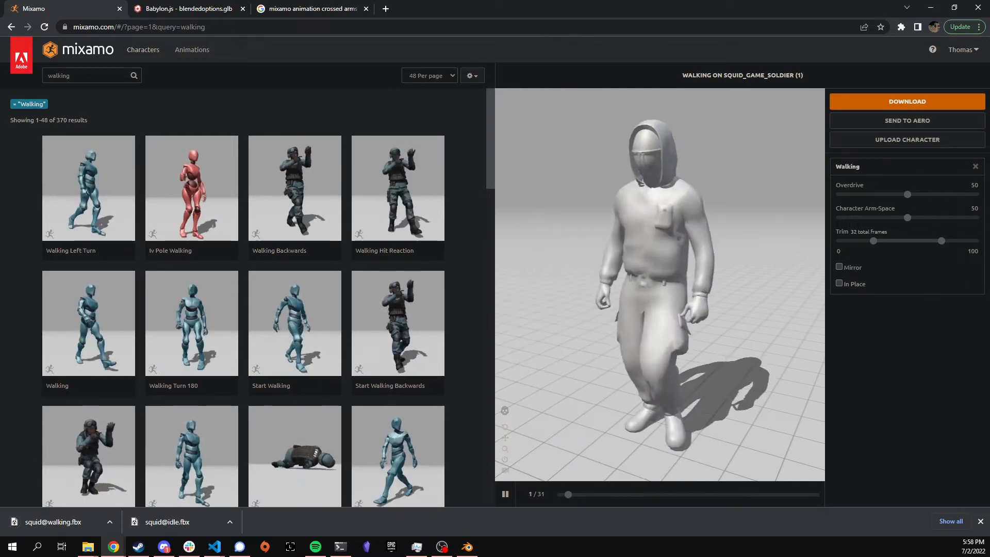
{"action": "key", "text": "alt+Tab"}
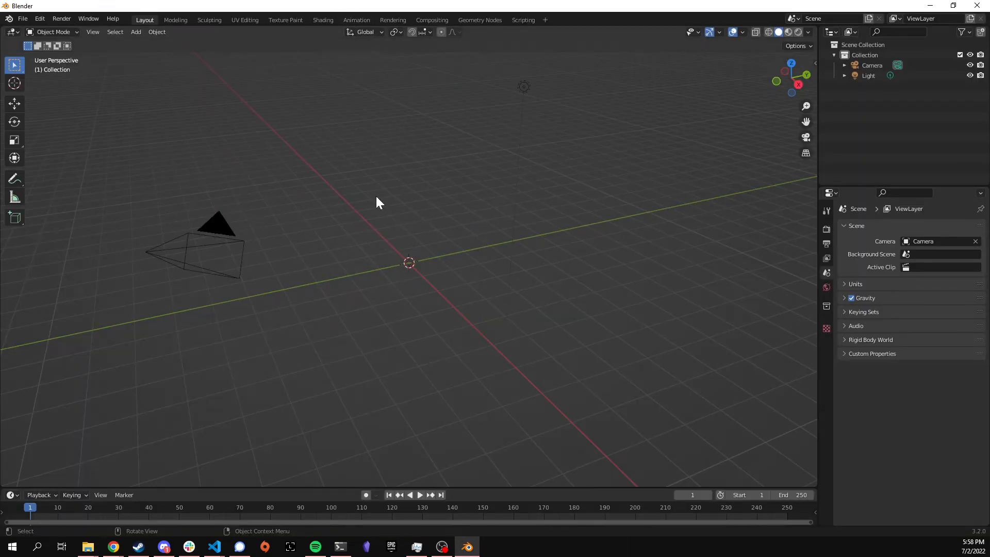
Step: Import Squid game avatar.fbx from Downloads into the Blender scene
{"action": "left_click", "coordinate": [23, 19]}
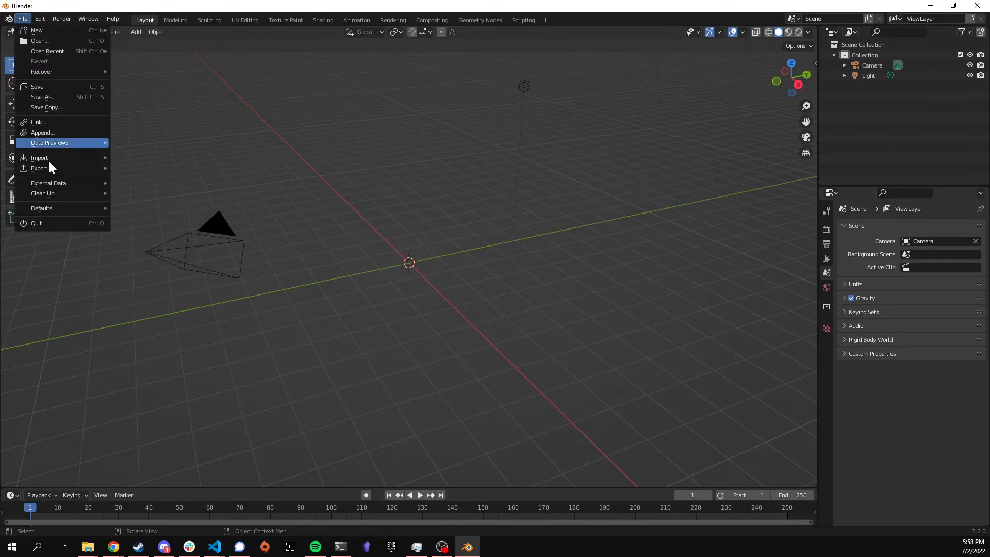
{"action": "mouse_move", "coordinate": [50, 159]}
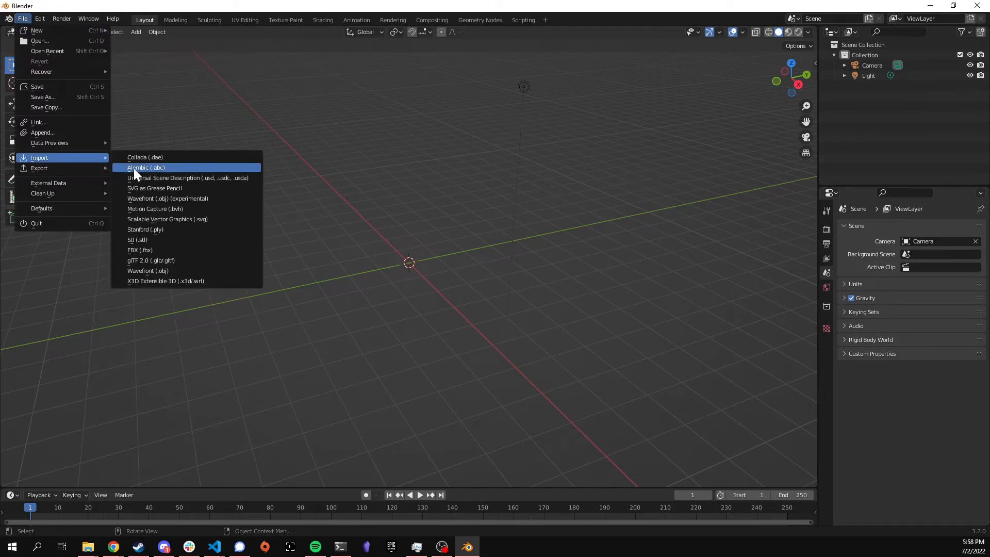
{"action": "left_click", "coordinate": [169, 249]}
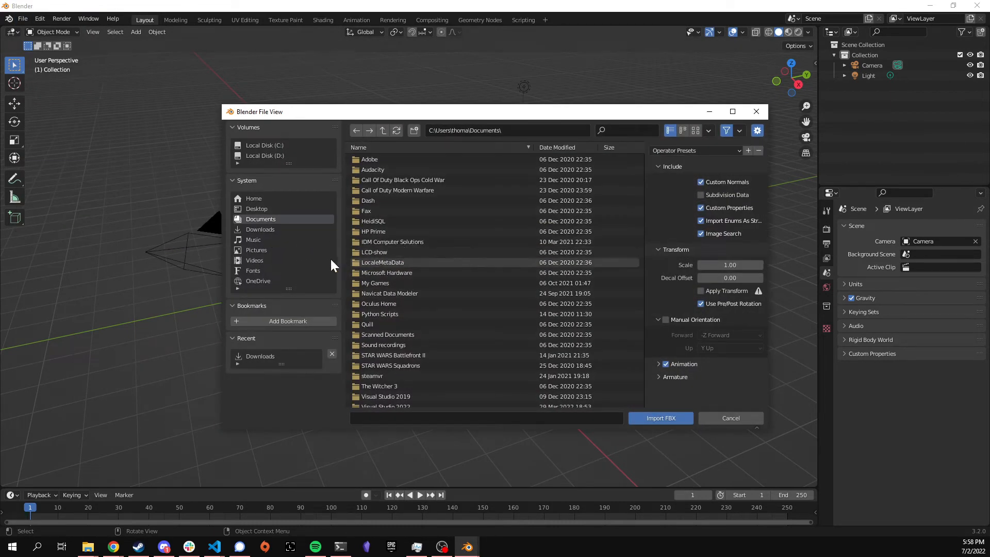
{"action": "left_click", "coordinate": [277, 230]}
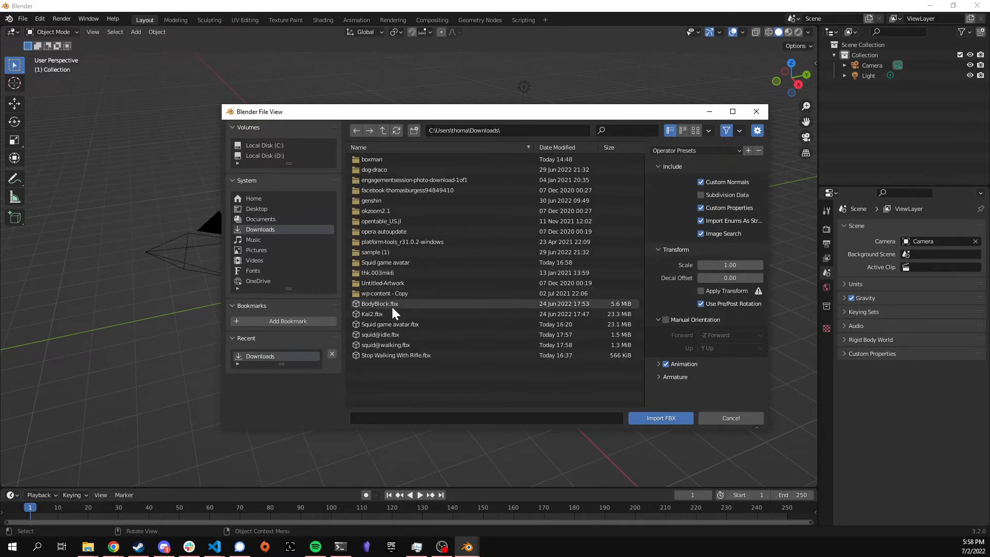
{"action": "left_click", "coordinate": [397, 324]}
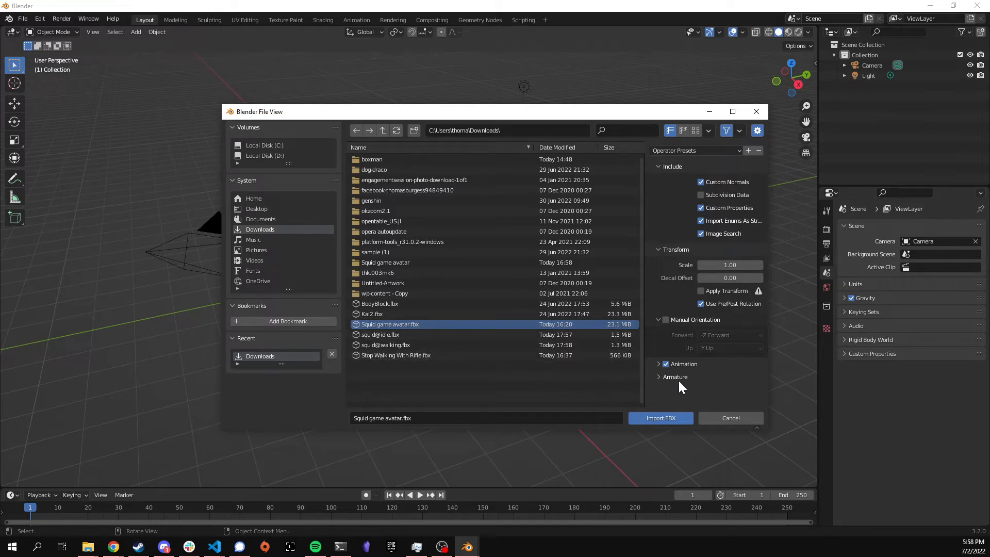
{"action": "left_click", "coordinate": [673, 418]}
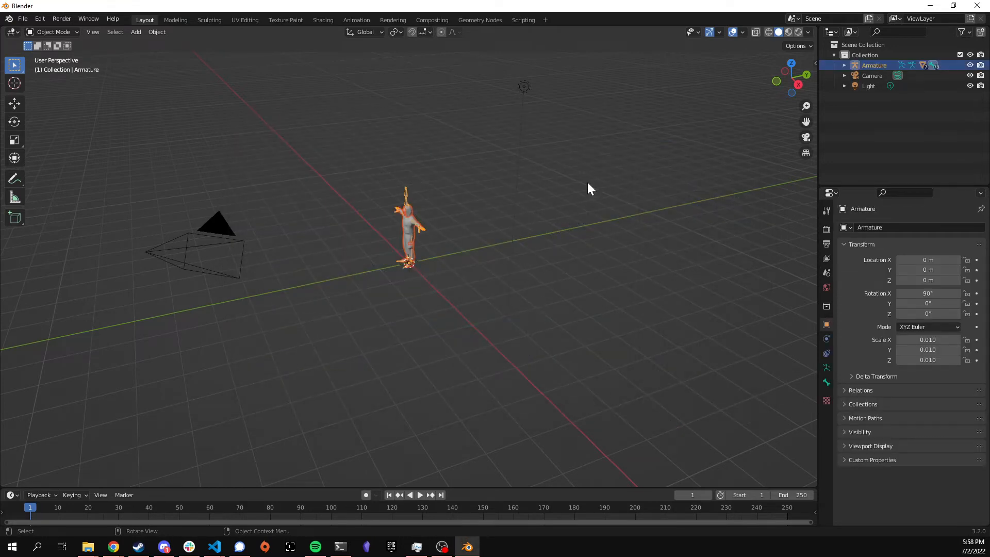
Step: Rename the soldier's armature to Character in the Outliner
{"action": "double_click", "coordinate": [875, 65]}
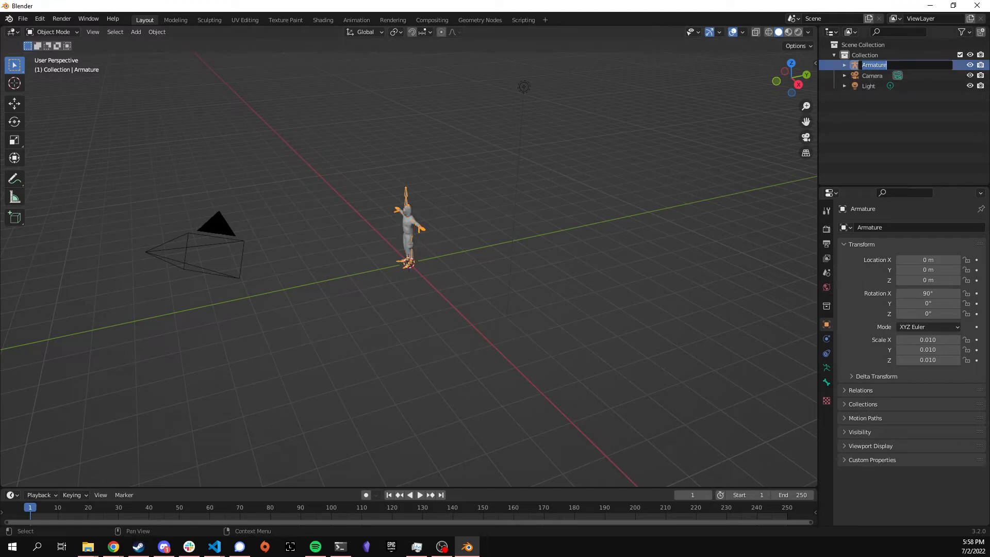
{"action": "type", "text": "Charcte"}
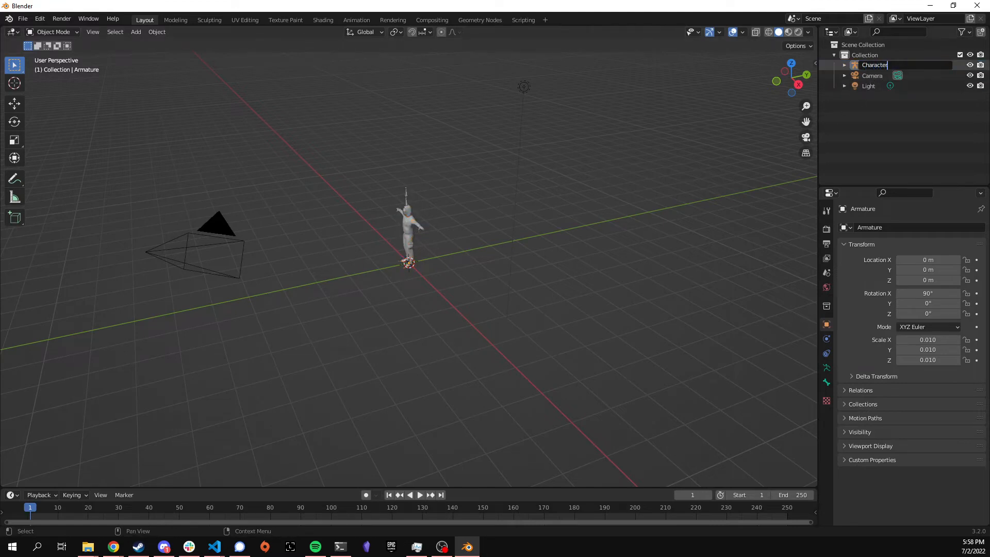
{"action": "key", "text": "Return"}
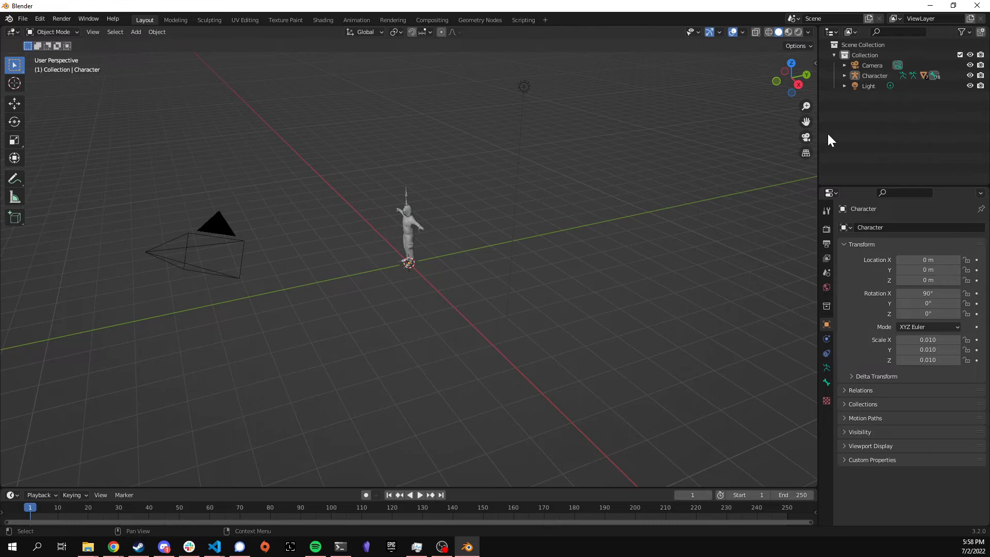
{"action": "left_click", "coordinate": [22, 19]}
{"action": "mouse_move", "coordinate": [67, 157]}
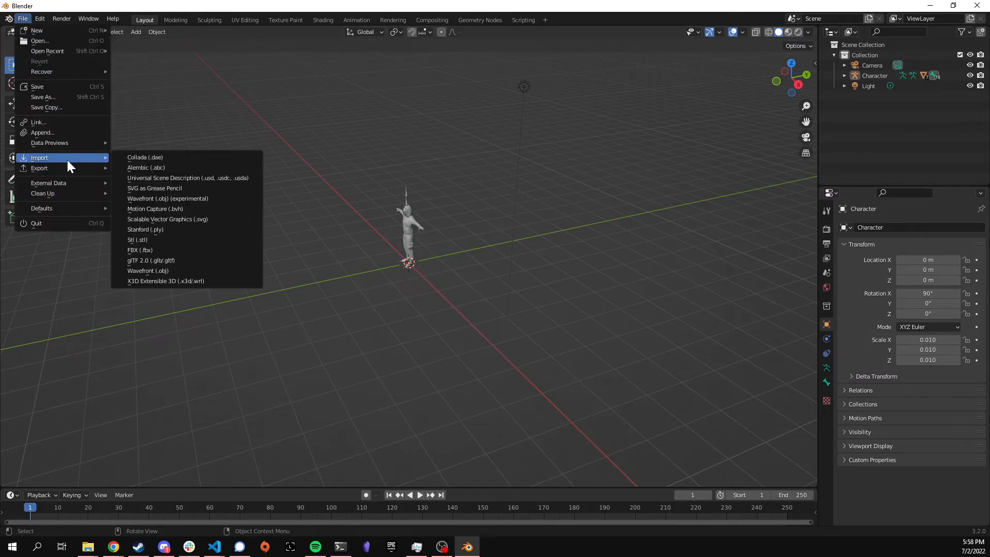
{"action": "left_click", "coordinate": [176, 250]}
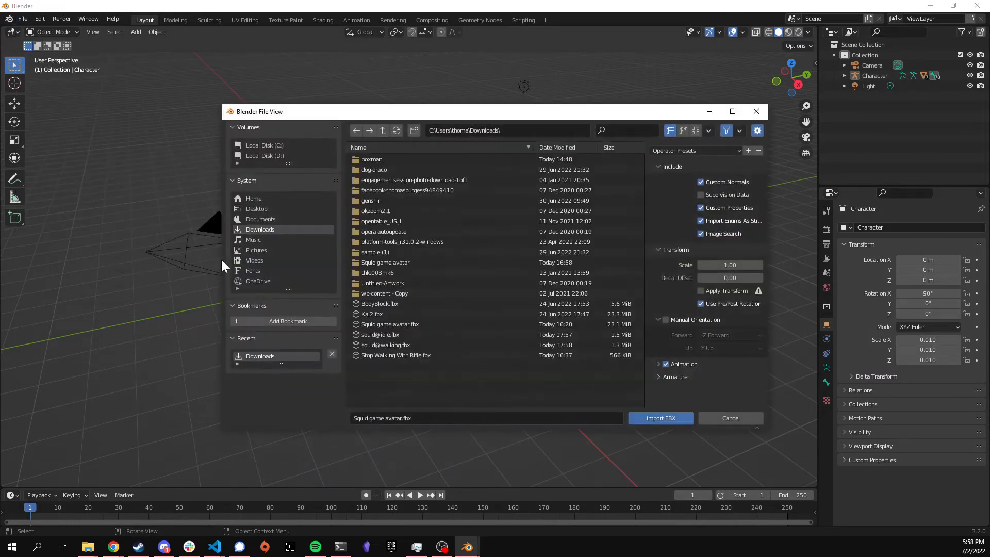
{"action": "left_click", "coordinate": [418, 334]}
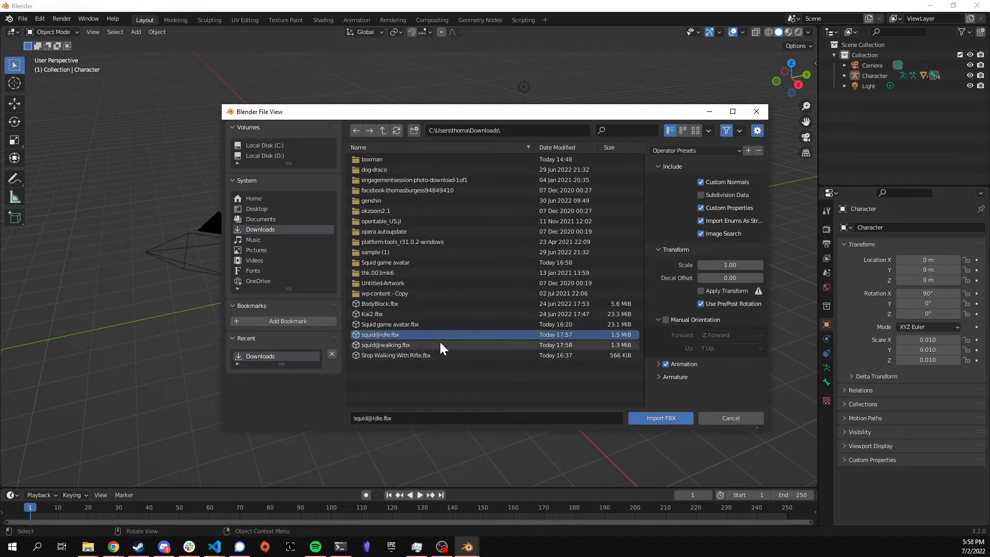
{"action": "left_click", "coordinate": [645, 418]}
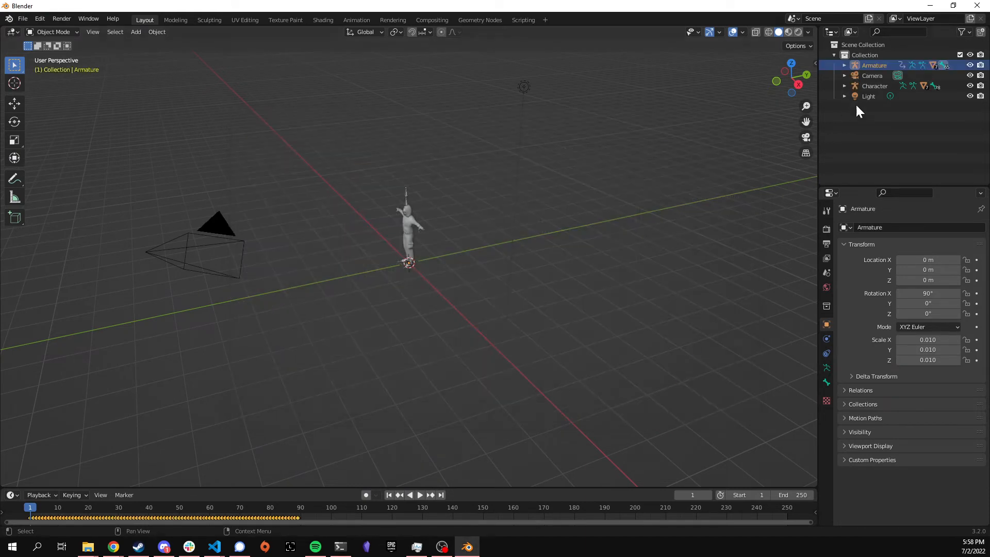
{"action": "double_click", "coordinate": [873, 65]}
{"action": "type", "text": "Idle"}
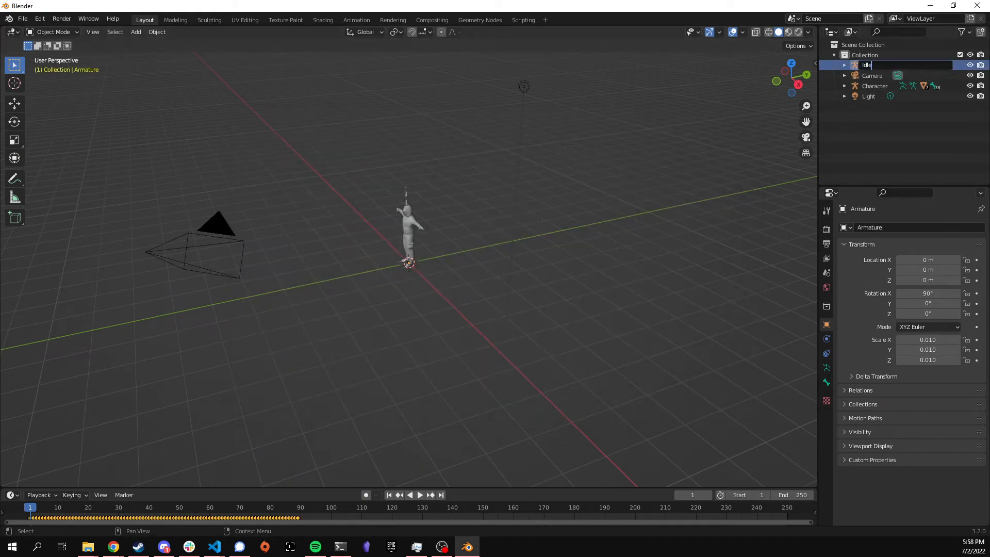
{"action": "key", "text": "Return"}
Step: Rename the Idle armature's animation action to Idle as well
{"action": "left_click", "coordinate": [845, 86]}
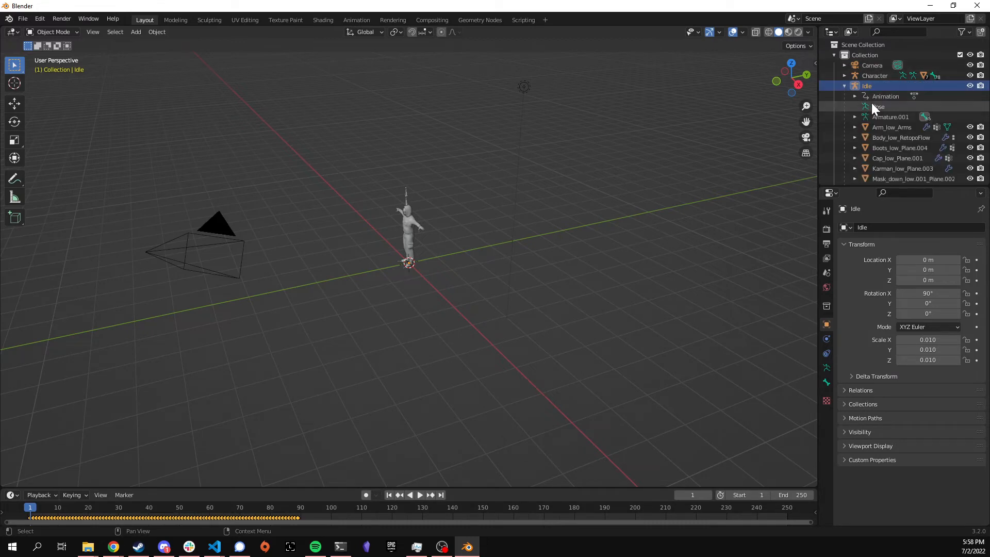
{"action": "left_click", "coordinate": [855, 96]}
{"action": "double_click", "coordinate": [894, 107]}
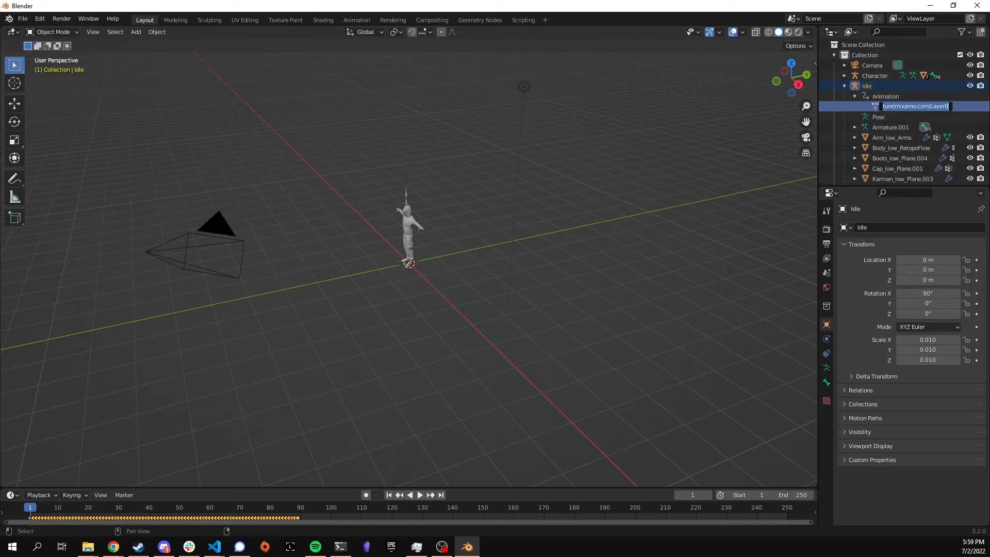
{"action": "type", "text": "Idle"}
{"action": "key", "text": "Return"}
{"action": "left_click", "coordinate": [844, 86]}
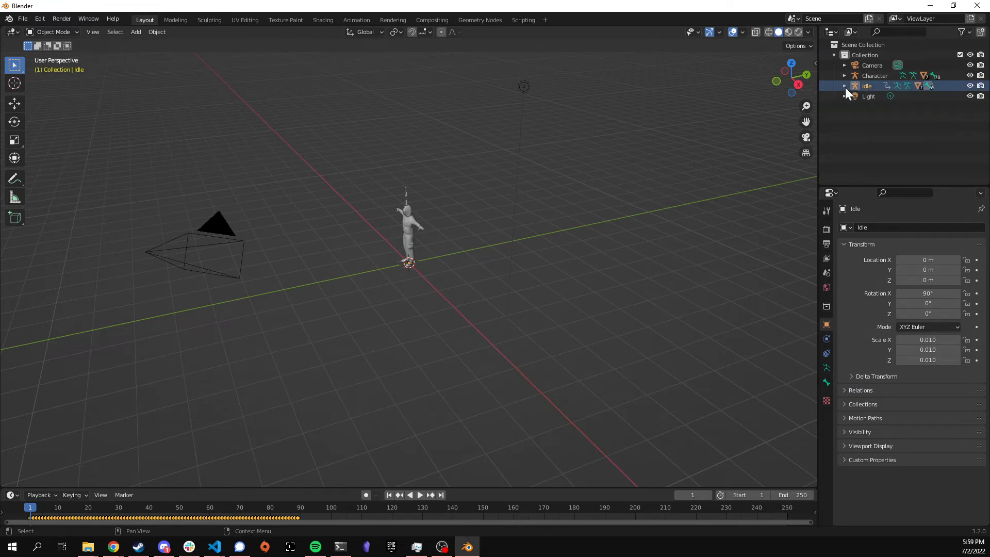
Step: Set the Idle object's scale to 1 on X, Y and Z
{"action": "left_click", "coordinate": [845, 86]}
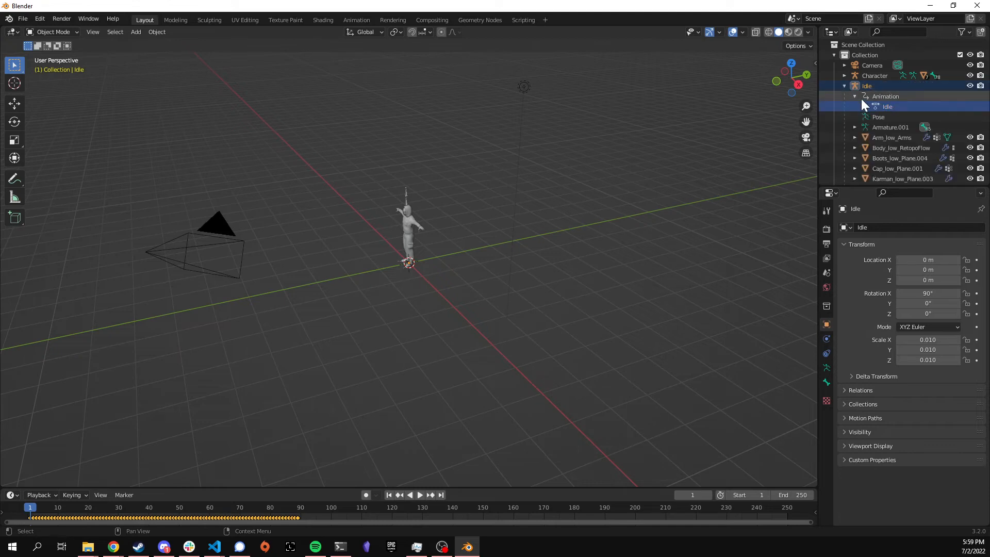
{"action": "left_click", "coordinate": [927, 339]}
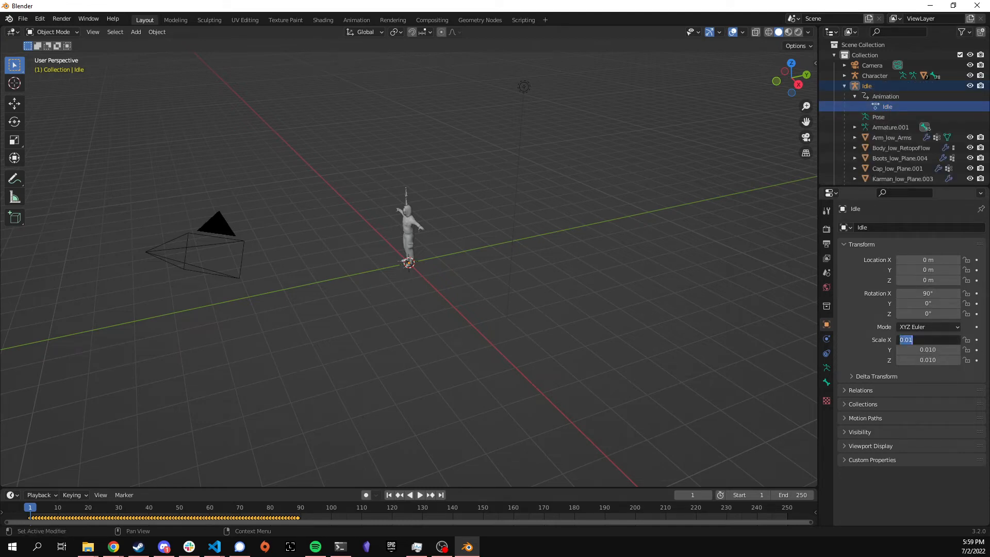
{"action": "type", "text": "1"}
{"action": "key", "text": "Tab"}
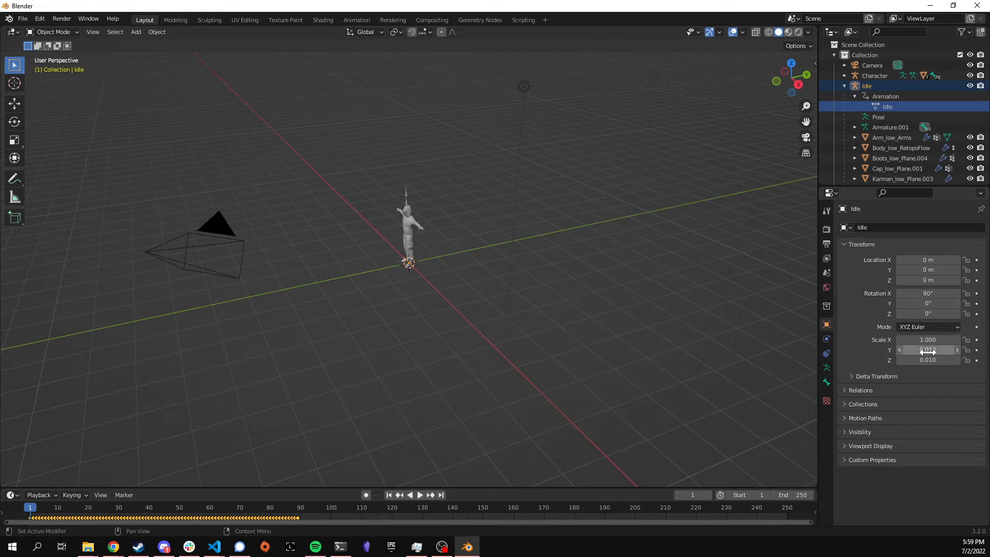
{"action": "key", "text": "Tab"}
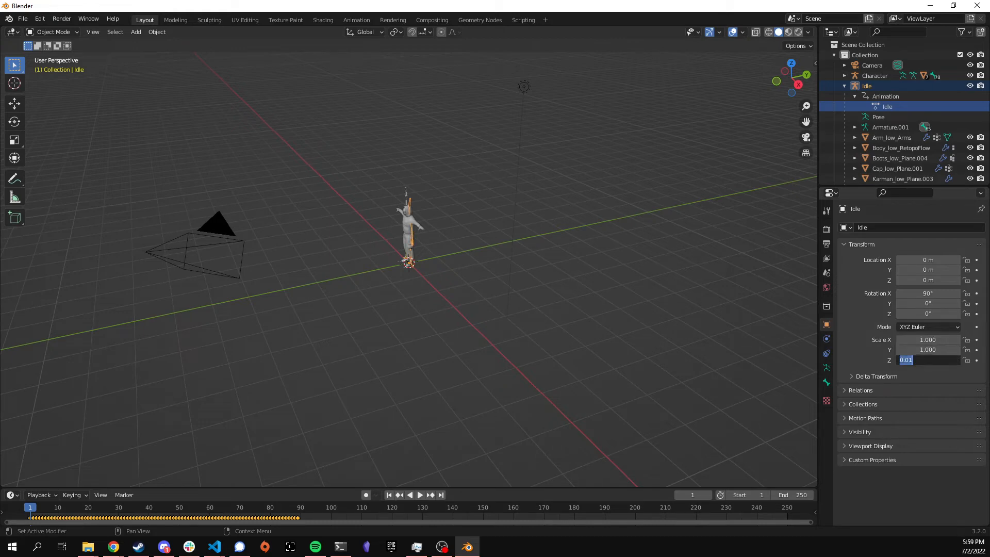
{"action": "key", "text": "Return"}
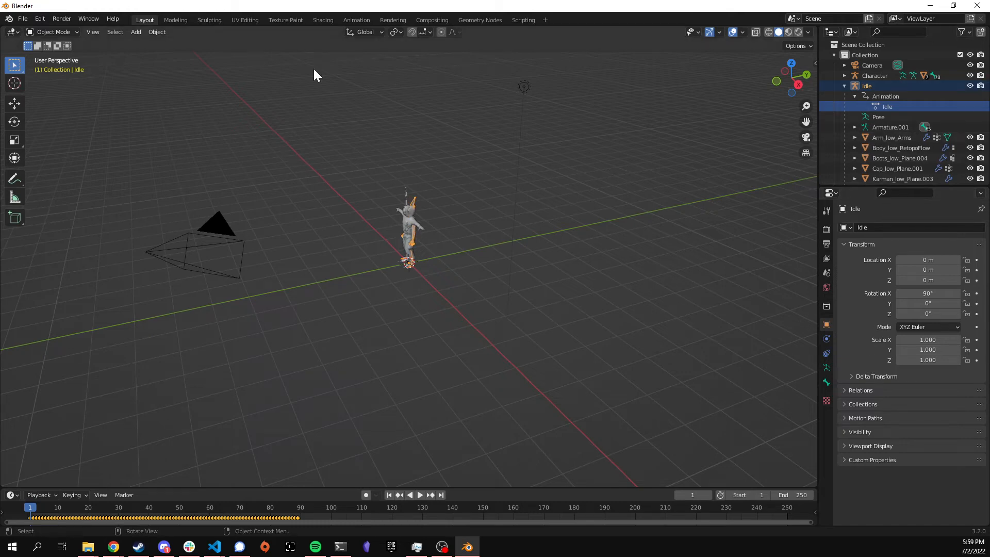
{"action": "left_click", "coordinate": [23, 18]}
{"action": "mouse_move", "coordinate": [63, 155]}
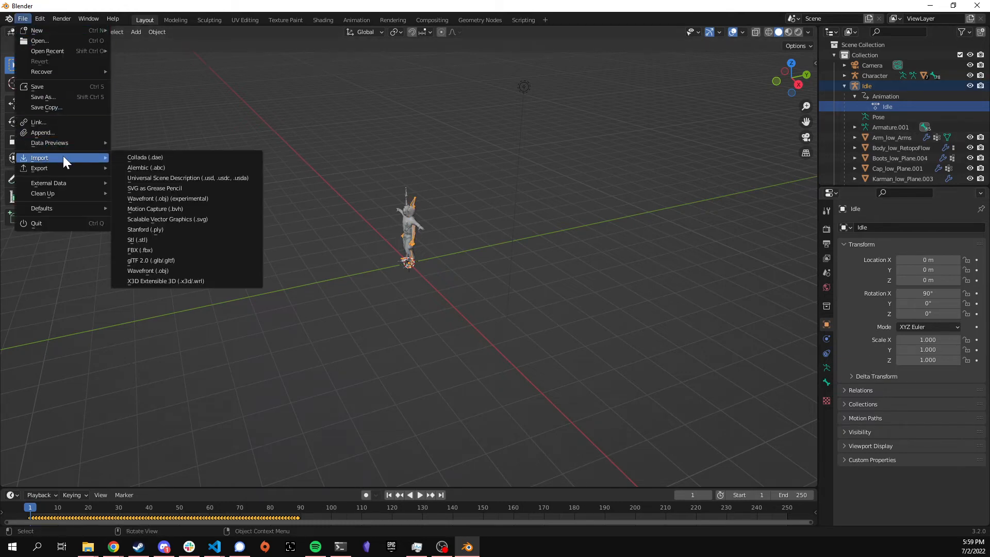
{"action": "left_click", "coordinate": [162, 248]}
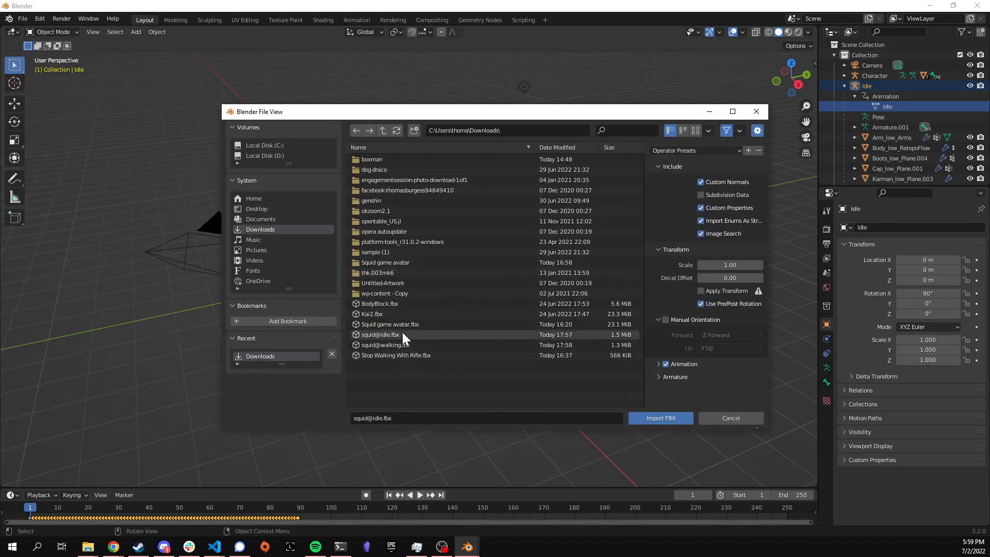
{"action": "left_click", "coordinate": [411, 344]}
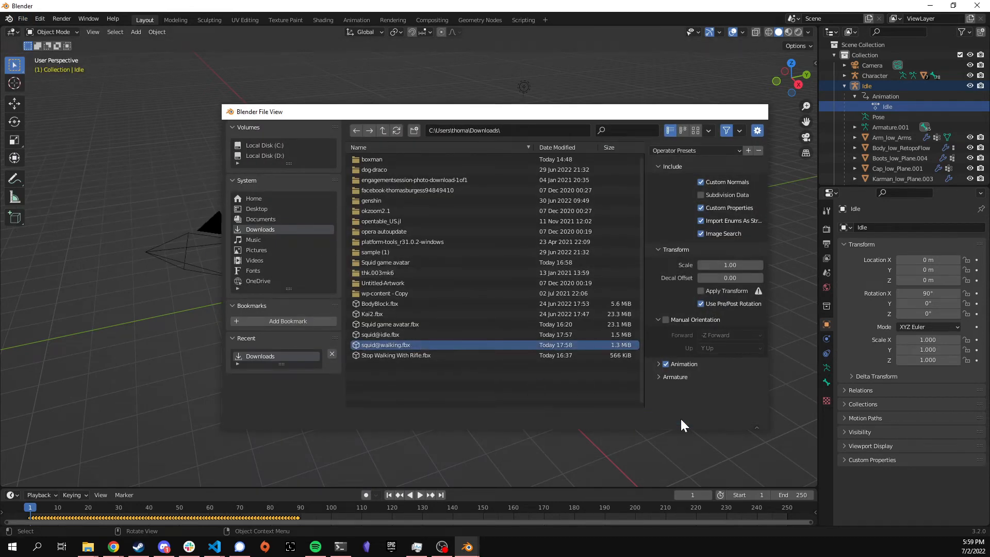
{"action": "left_click", "coordinate": [680, 417]}
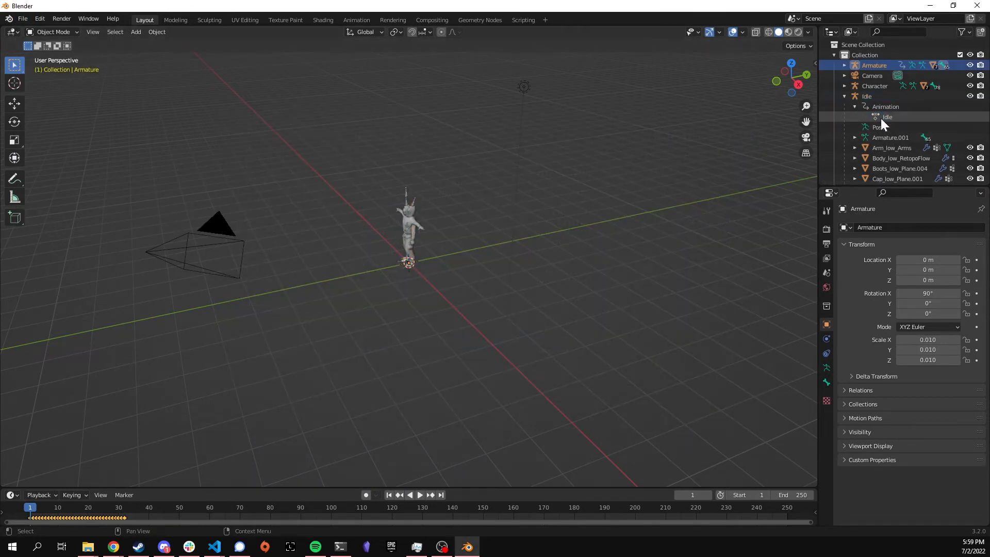
{"action": "double_click", "coordinate": [870, 64]}
{"action": "type", "text": "Walking"}
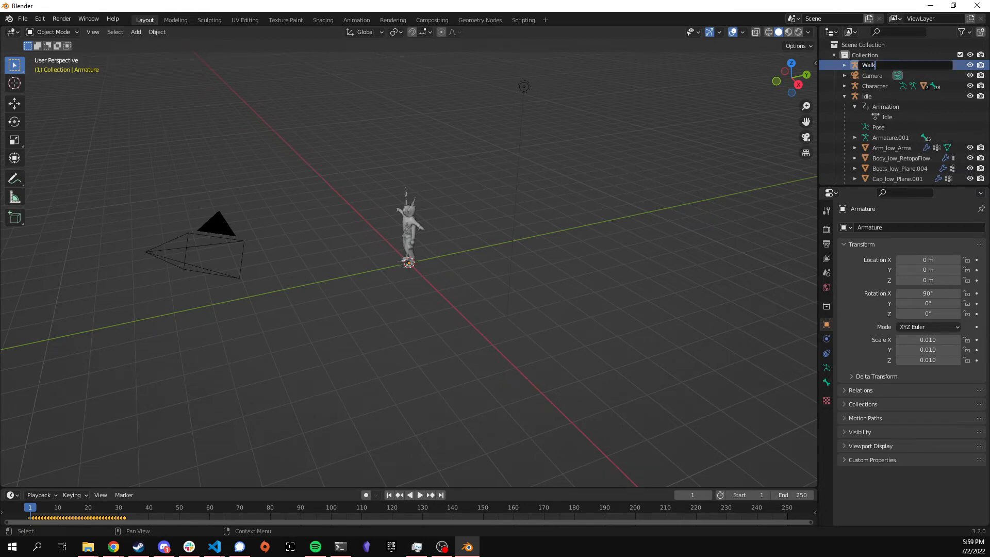
{"action": "key", "text": "Return"}
Step: Rename the Walking armature's animation action to Walking
{"action": "scroll", "coordinate": [887, 93], "scroll_direction": "down", "scroll_amount": 2}
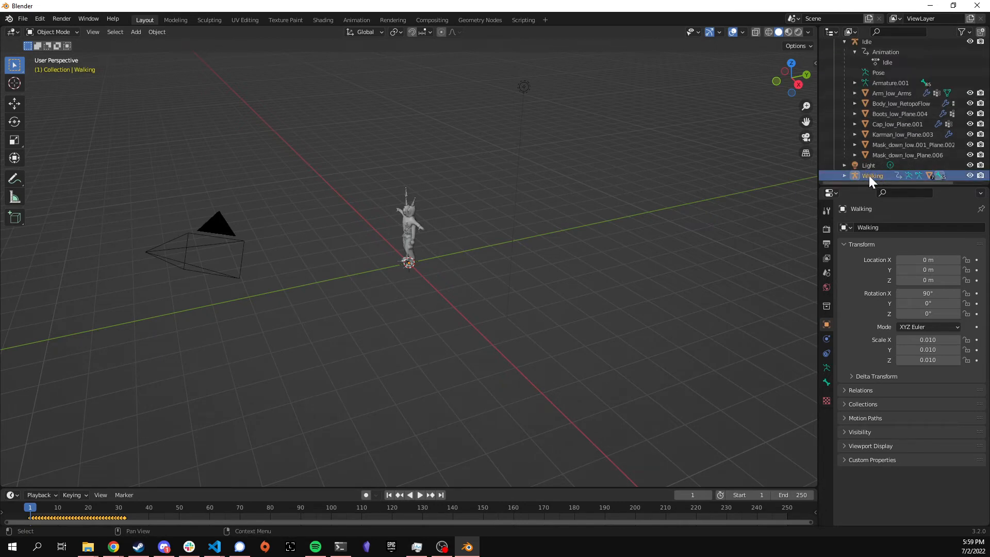
{"action": "scroll", "coordinate": [880, 162], "scroll_direction": "down", "scroll_amount": 3}
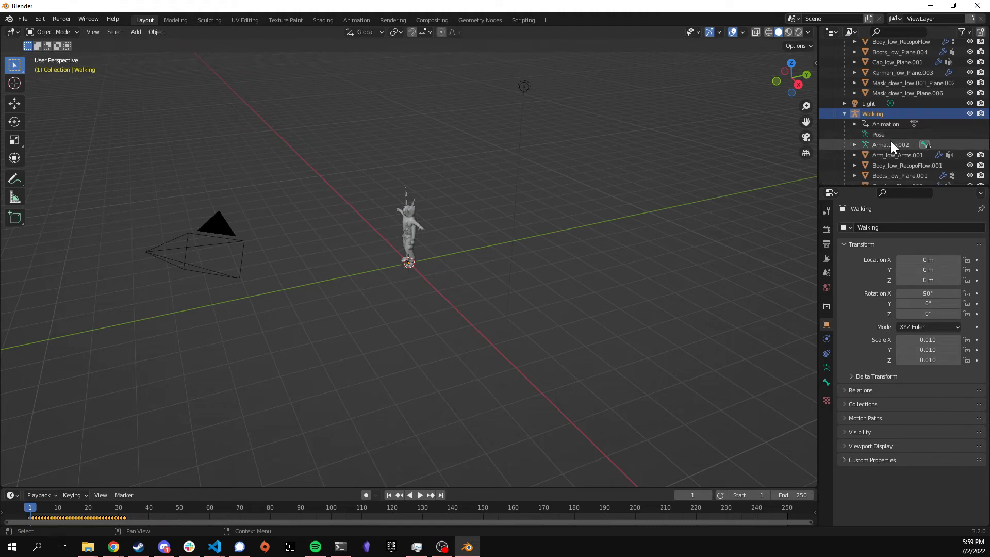
{"action": "left_click", "coordinate": [855, 125]}
{"action": "scroll", "coordinate": [891, 133], "scroll_direction": "down", "scroll_amount": 1}
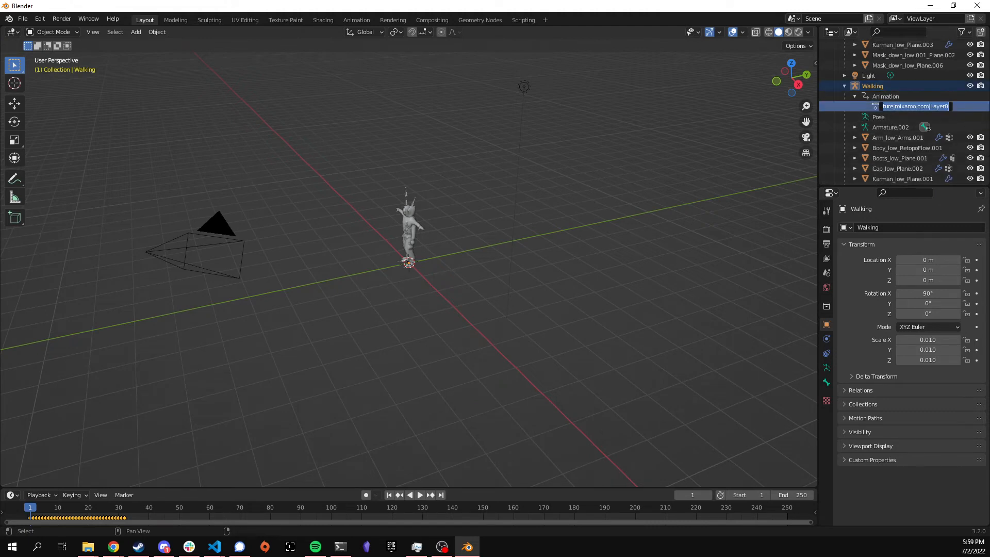
{"action": "double_click", "coordinate": [892, 106]}
{"action": "type", "text": "Walking"}
{"action": "key", "text": "Return"}
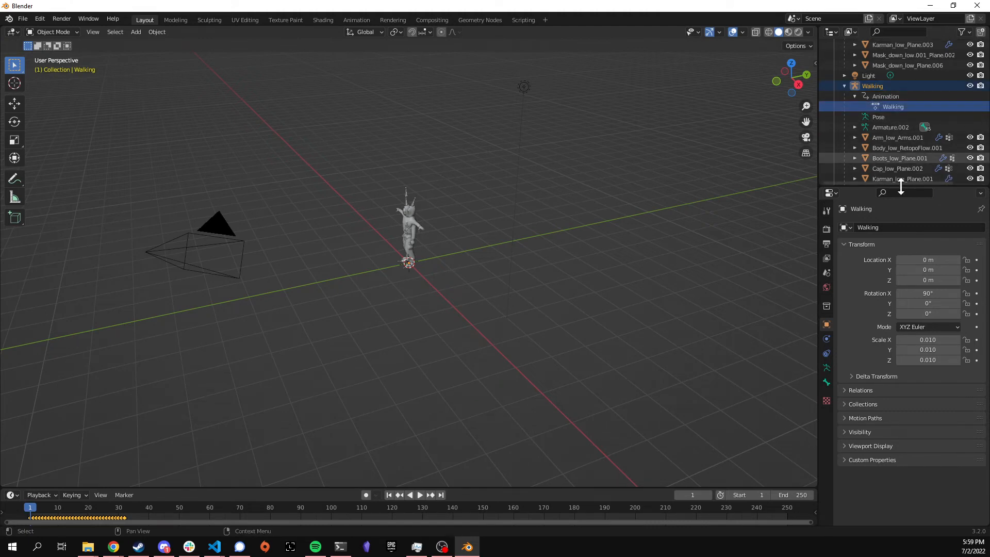
Step: Set the Walking object's scale to 1 on X, Y and Z
{"action": "left_click", "coordinate": [924, 340]}
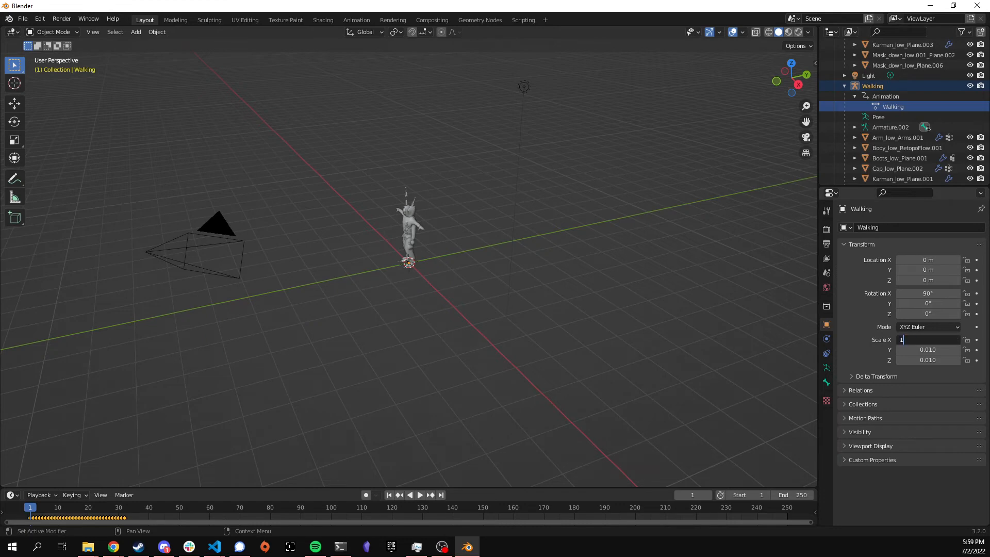
{"action": "type", "text": "1"}
{"action": "key", "text": "Tab"}
{"action": "type", "text": "1"}
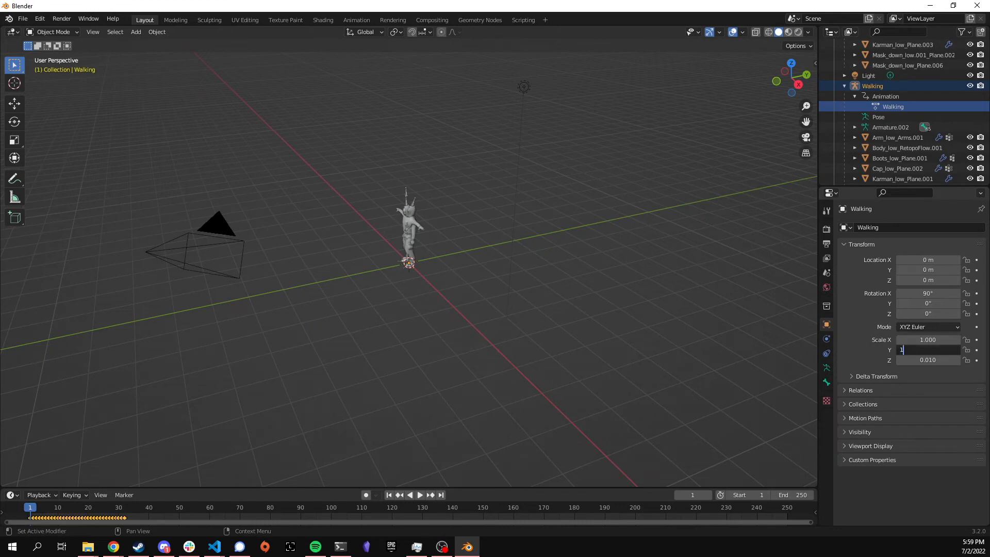
{"action": "key", "text": "Return"}
{"action": "left_click", "coordinate": [924, 360]}
{"action": "type", "text": "1"}
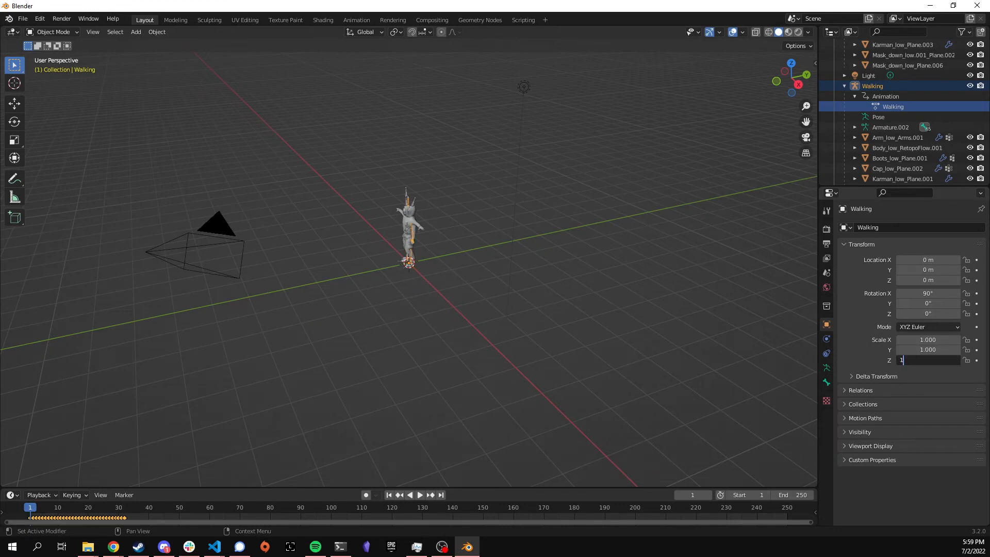
{"action": "key", "text": "Return"}
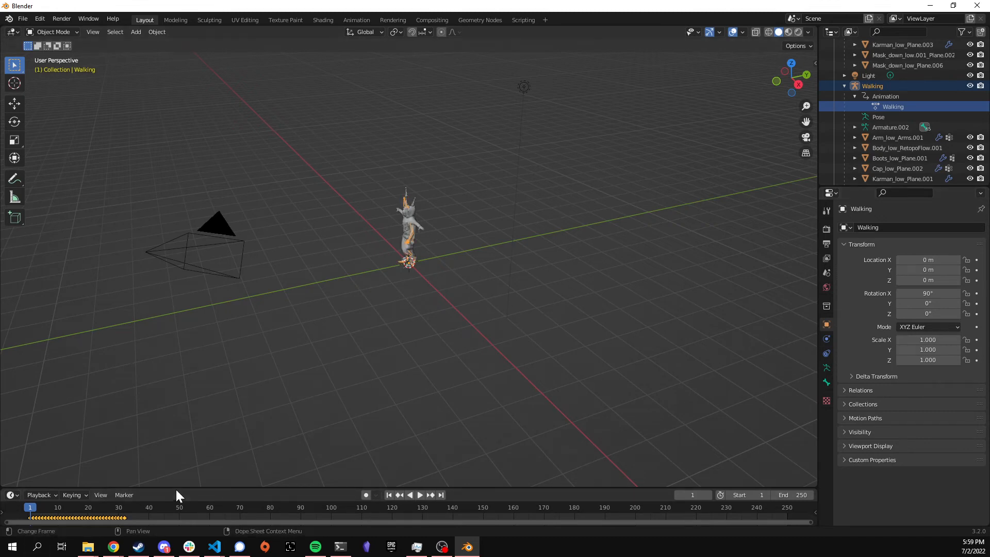
Step: Enlarge the timeline editor area at the bottom of the Blender window
{"action": "left_click_drag", "start_coordinate": [177, 488], "coordinate": [191, 375]}
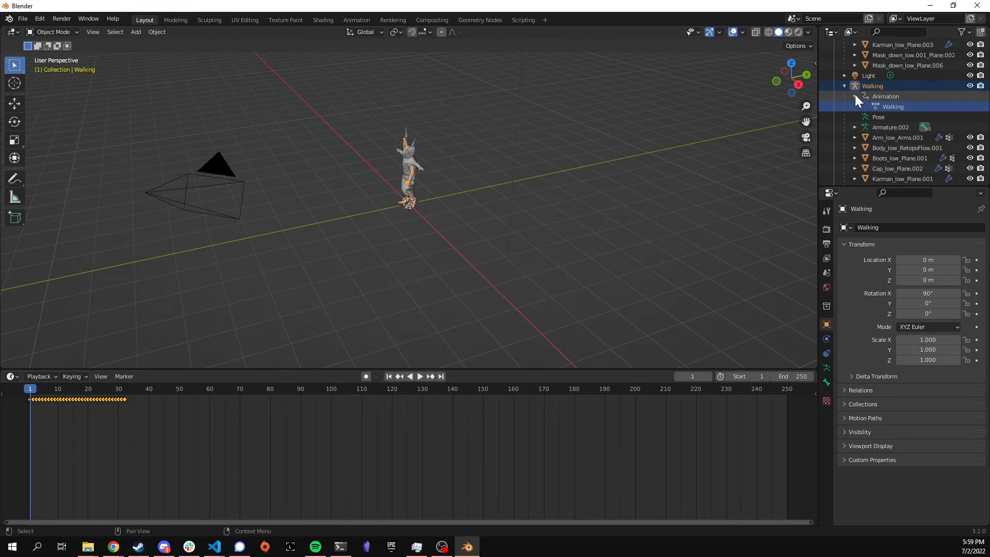
{"action": "scroll", "coordinate": [866, 104], "scroll_direction": "up", "scroll_amount": 4}
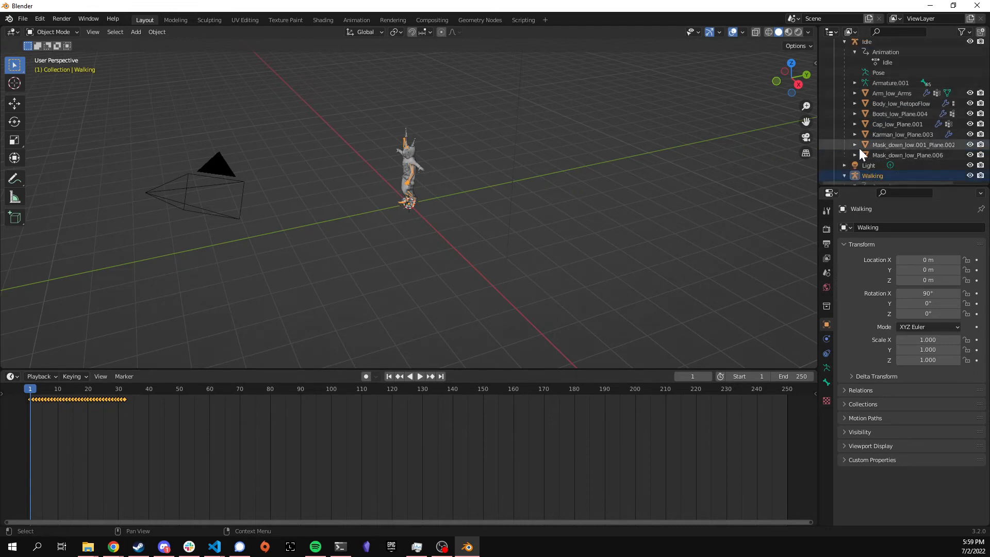
{"action": "scroll", "coordinate": [877, 123], "scroll_direction": "down", "scroll_amount": 5}
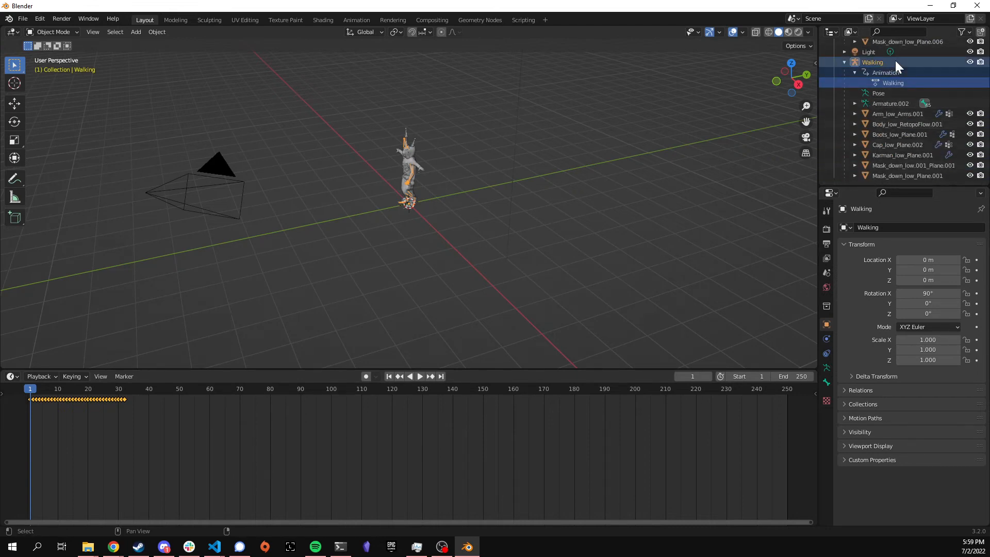
Step: Select the whole imported Walking hierarchy, including its armature and meshes, and delete it
{"action": "left_click", "coordinate": [887, 62]}
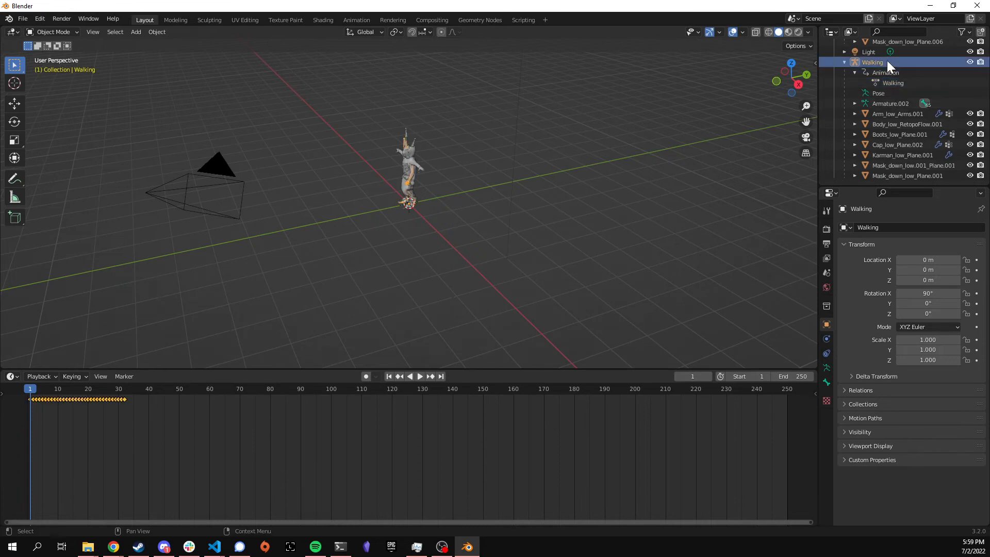
{"action": "left_click", "coordinate": [901, 70], "text": "shift"}
{"action": "left_click", "coordinate": [895, 84], "text": "shift"}
{"action": "left_click", "coordinate": [893, 94], "text": "shift"}
{"action": "left_click", "coordinate": [893, 101], "text": "shift"}
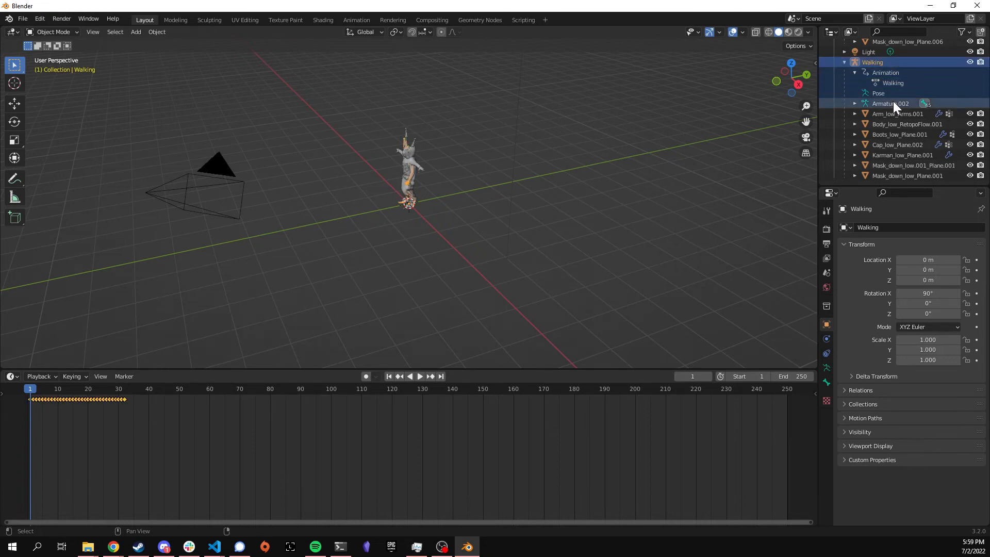
{"action": "left_click", "coordinate": [892, 114], "text": "shift"}
{"action": "left_click", "coordinate": [892, 125], "text": "shift"}
{"action": "left_click", "coordinate": [887, 135], "text": "shift"}
{"action": "left_click", "coordinate": [889, 144], "text": "shift"}
{"action": "left_click", "coordinate": [891, 155], "text": "shift"}
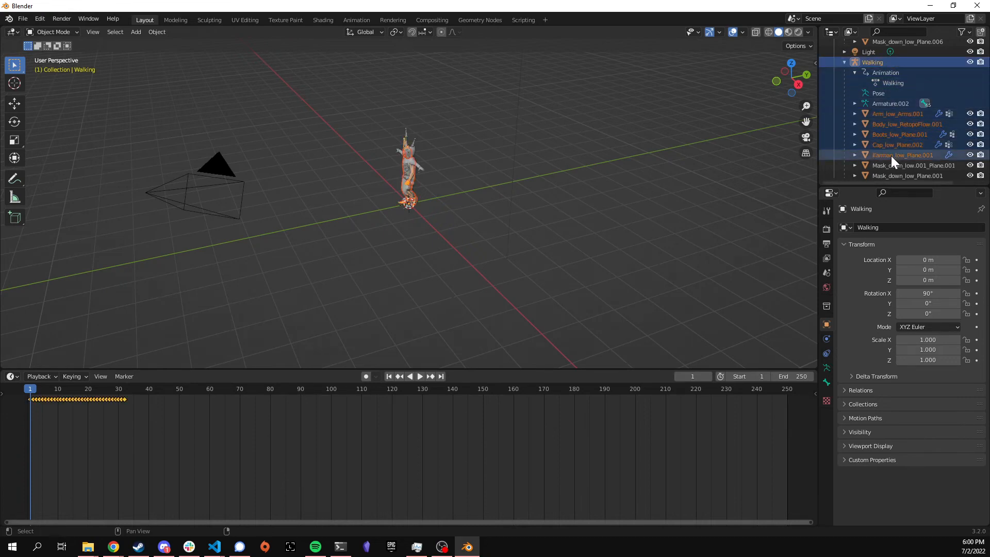
{"action": "left_click", "coordinate": [893, 165], "text": "shift"}
{"action": "left_click", "coordinate": [893, 172], "text": "shift"}
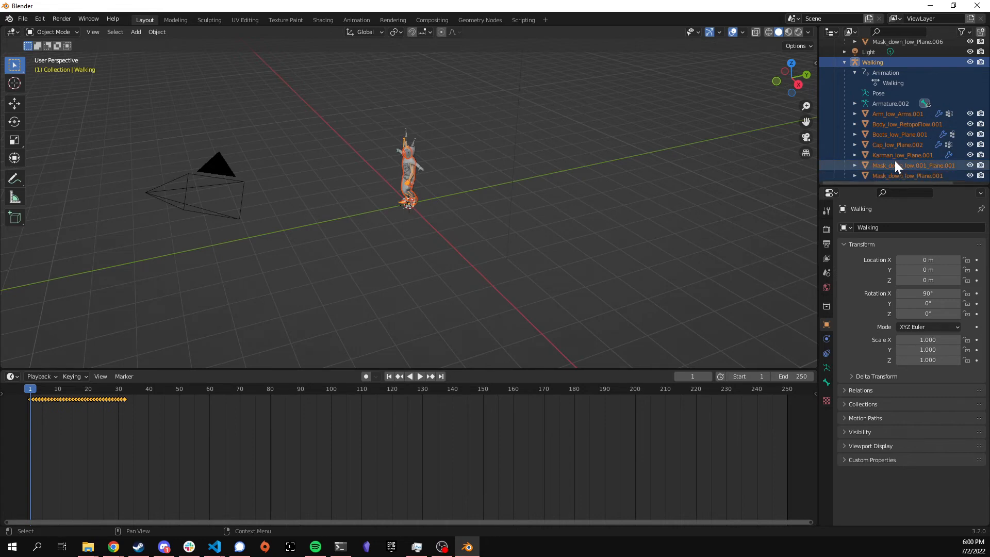
{"action": "key", "text": "Delete"}
Step: Select the imported Idle hierarchy in the Outliner and delete it with X
{"action": "scroll", "coordinate": [893, 141], "scroll_direction": "up", "scroll_amount": 3}
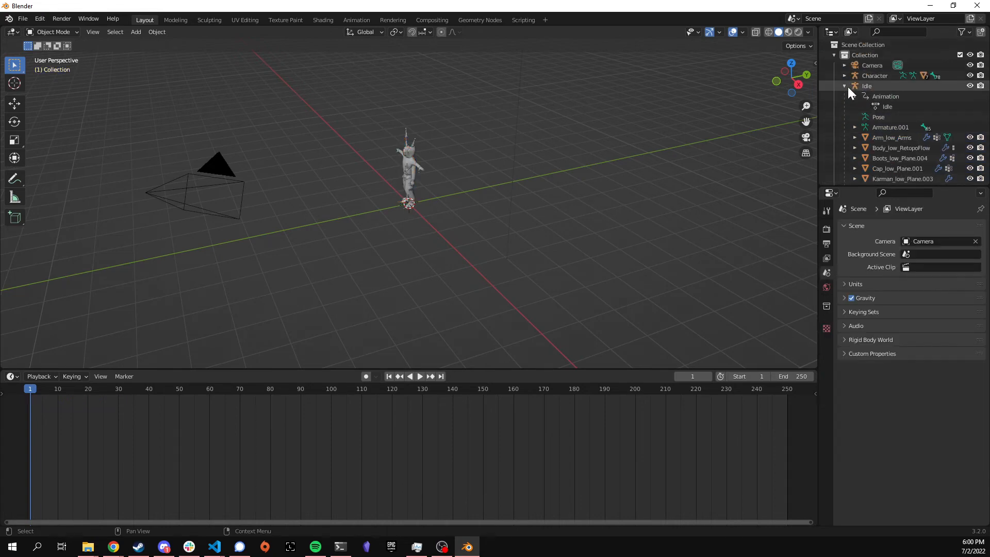
{"action": "left_click", "coordinate": [883, 86]}
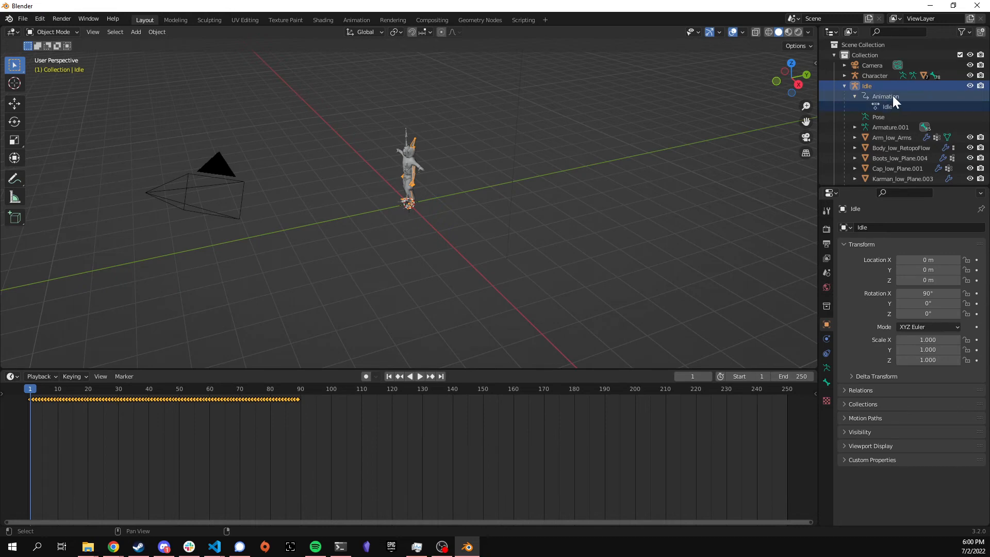
{"action": "left_click_drag", "start_coordinate": [889, 117], "coordinate": [897, 164]}
{"action": "scroll", "coordinate": [898, 171], "scroll_direction": "down", "scroll_amount": 3}
{"action": "key", "text": "x"}
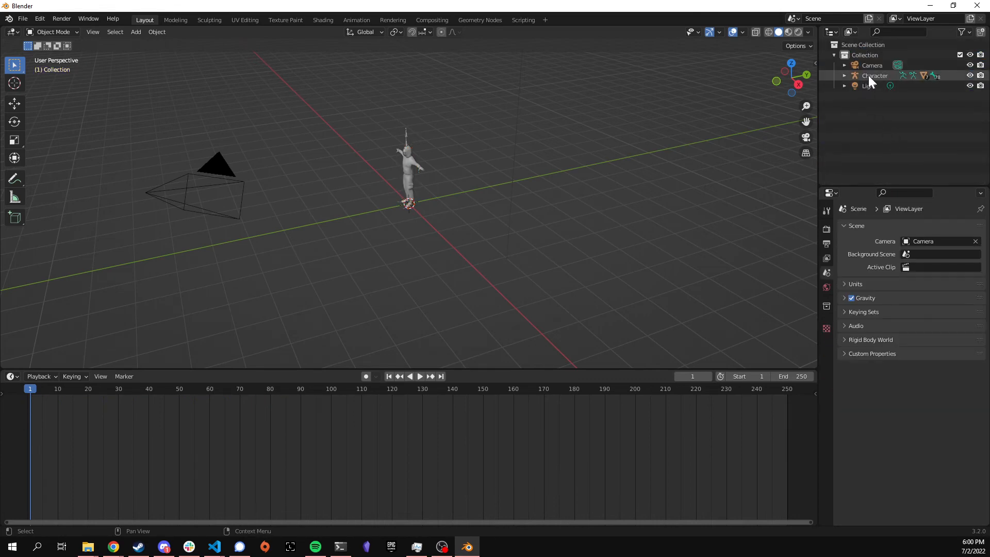
Step: Turn the timeline into a Dope Sheet Action Editor and assign the Idle action to Character
{"action": "left_click", "coordinate": [11, 376]}
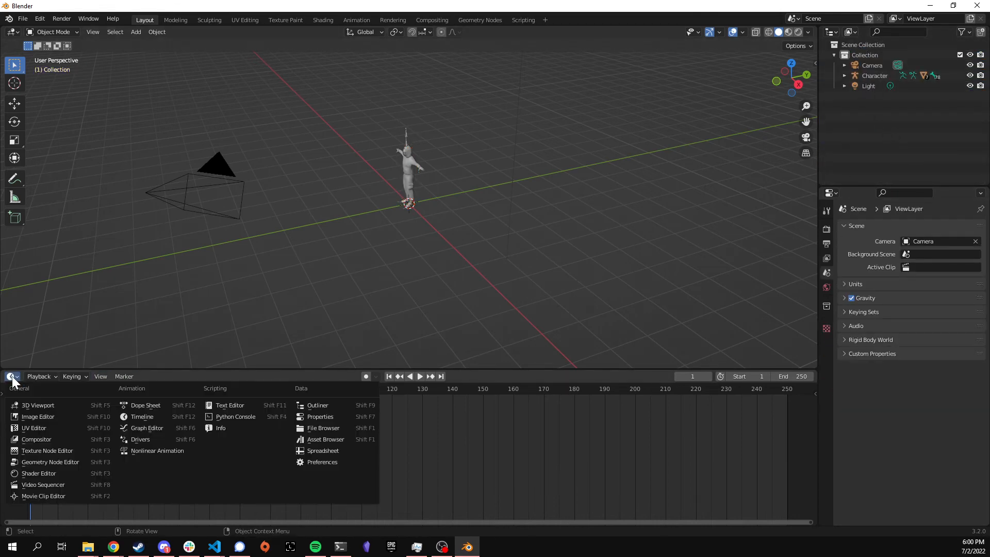
{"action": "left_click", "coordinate": [11, 376]}
{"action": "left_click", "coordinate": [11, 376]}
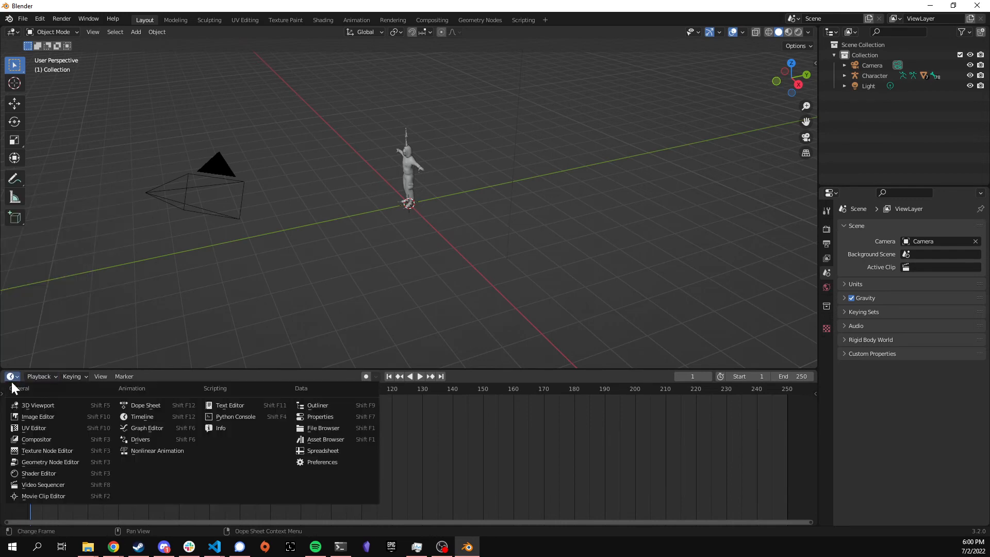
{"action": "left_click", "coordinate": [149, 405]}
{"action": "left_click", "coordinate": [69, 376]}
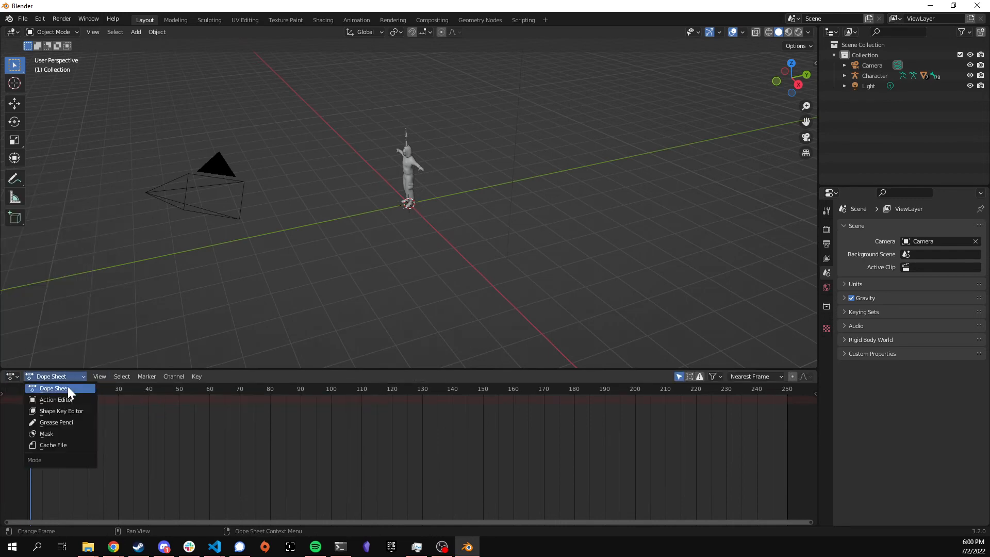
{"action": "left_click", "coordinate": [63, 398]}
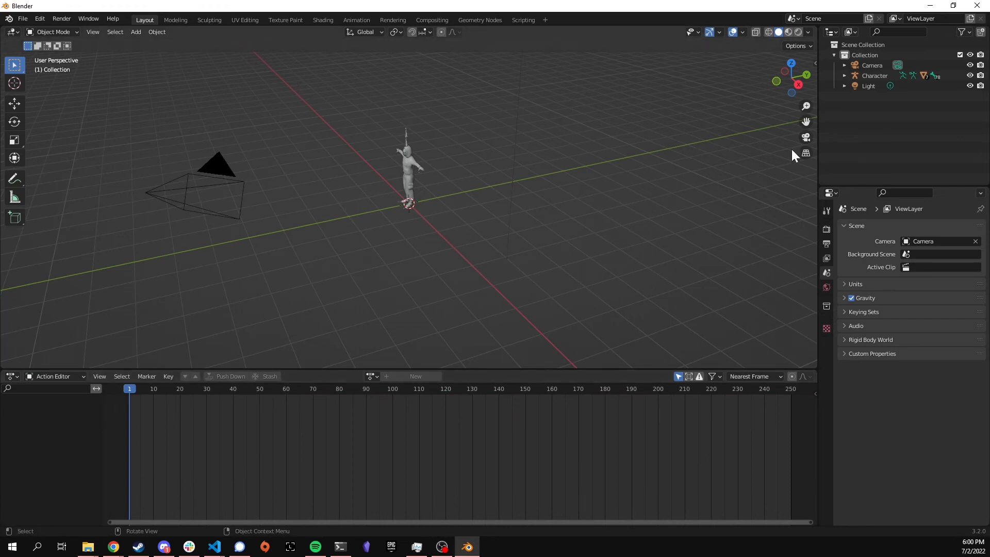
{"action": "left_click", "coordinate": [873, 75]}
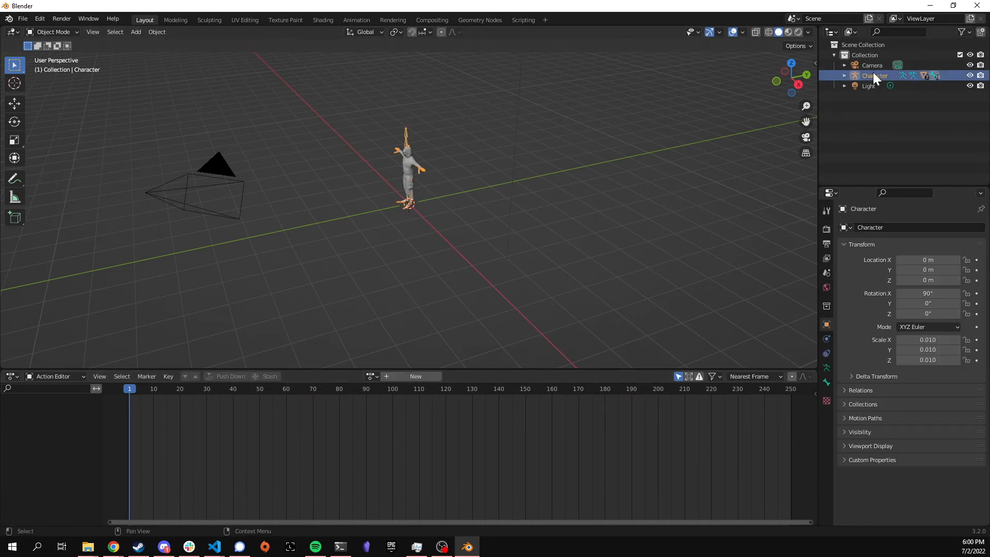
{"action": "left_click", "coordinate": [371, 377]}
{"action": "left_click", "coordinate": [383, 392]}
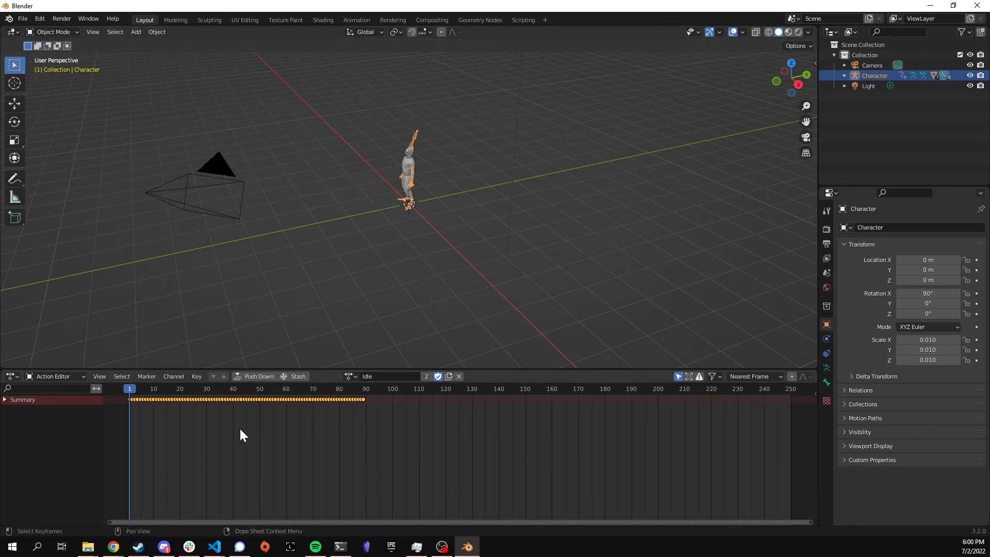
Step: In the Nonlinear Animation editor, add the Walking action as a new strip
{"action": "left_click", "coordinate": [13, 376]}
{"action": "left_click", "coordinate": [17, 377]}
{"action": "left_click", "coordinate": [14, 375]}
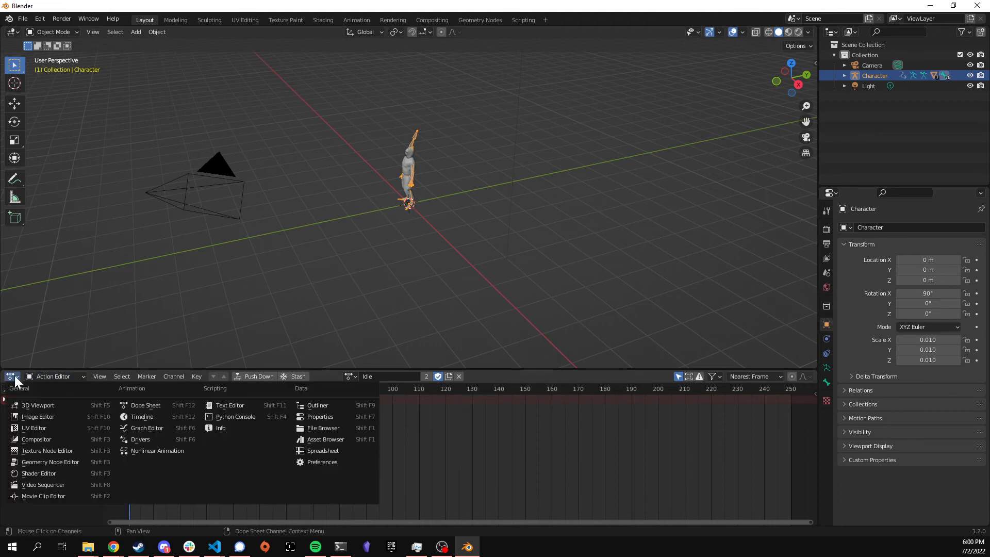
{"action": "left_click", "coordinate": [149, 452]}
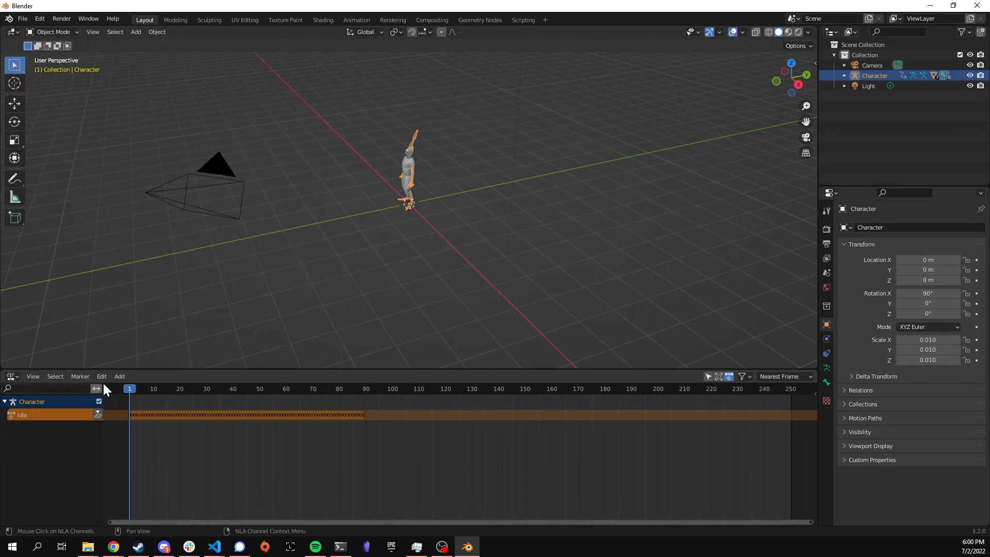
{"action": "left_click", "coordinate": [118, 377]}
{"action": "left_click", "coordinate": [147, 388]}
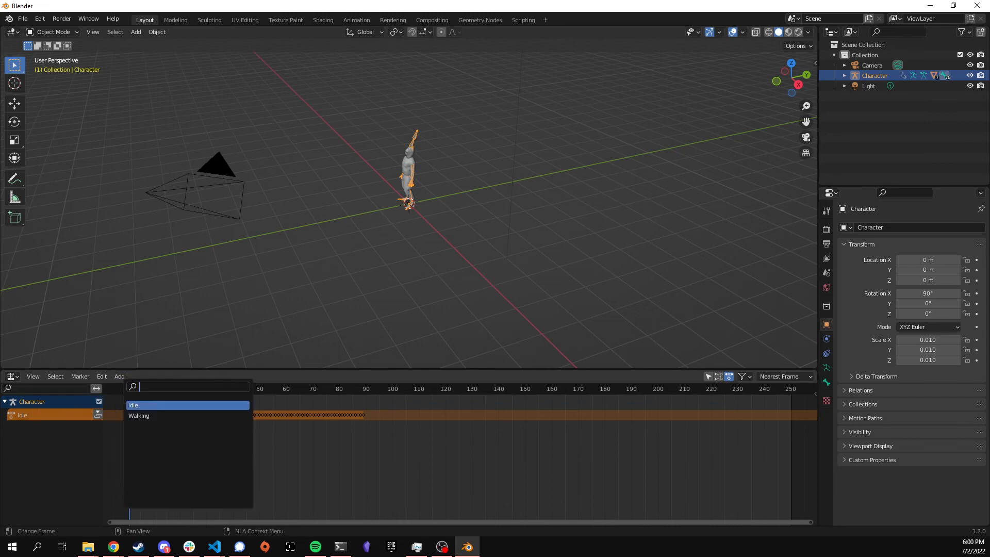
{"action": "left_click", "coordinate": [140, 416]}
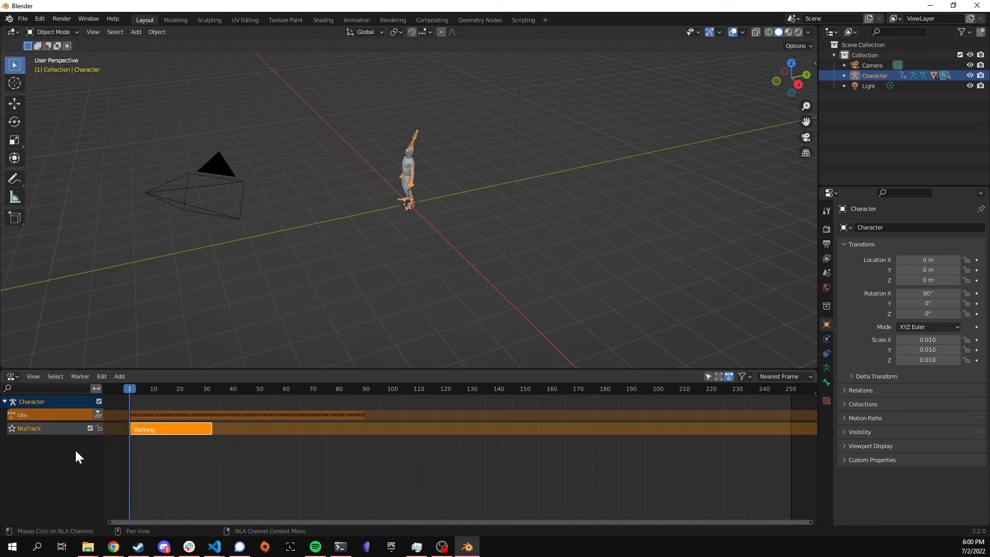
{"action": "left_click", "coordinate": [20, 20]}
Step: Export the scene as glTF 2.0 to Downloads, overwriting blendedoptions.glb
{"action": "mouse_move", "coordinate": [80, 167]}
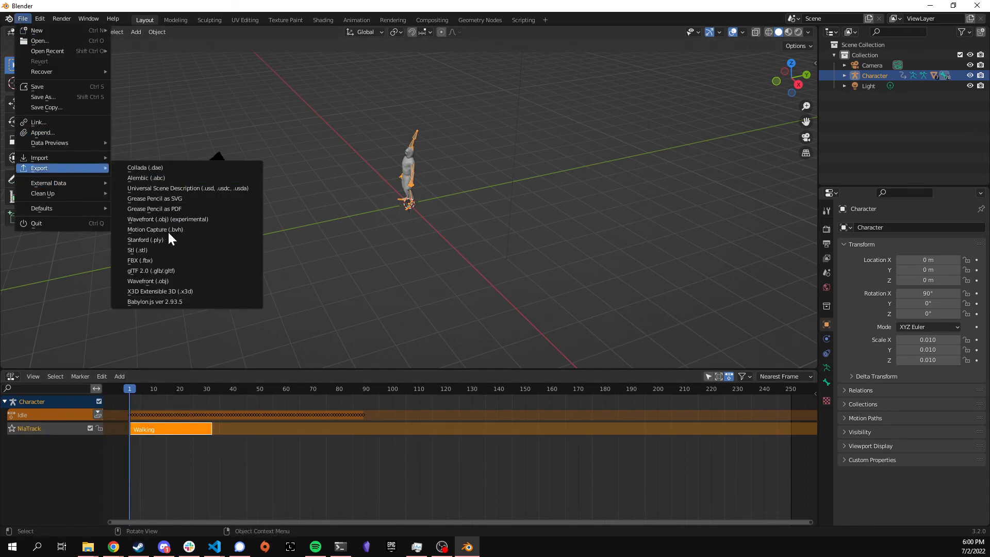
{"action": "left_click", "coordinate": [159, 271]}
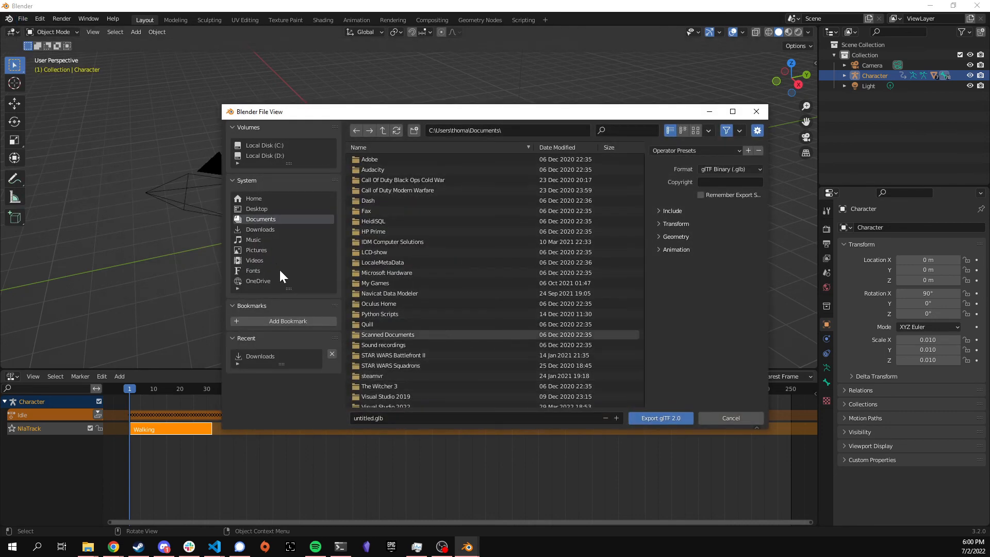
{"action": "left_click", "coordinate": [267, 231]}
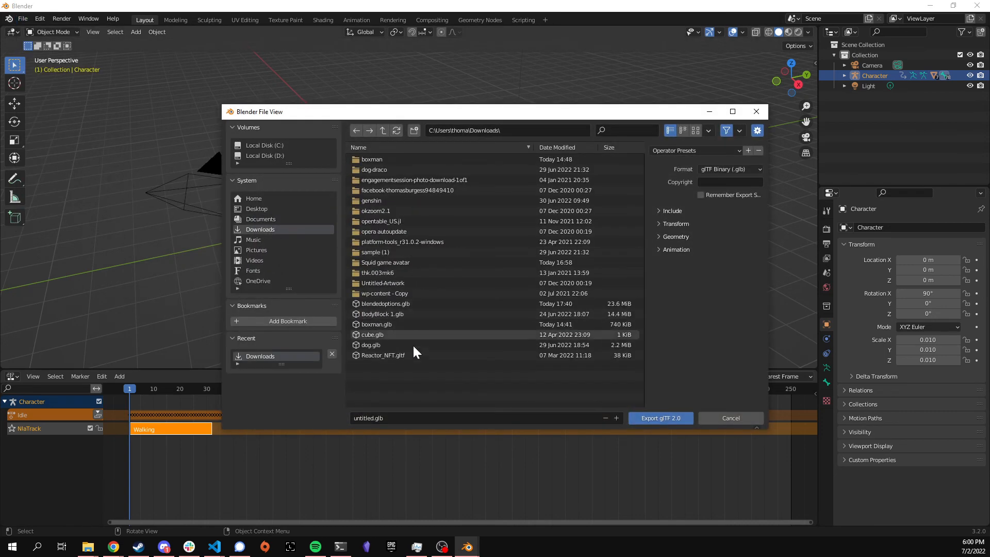
{"action": "left_click", "coordinate": [427, 305]}
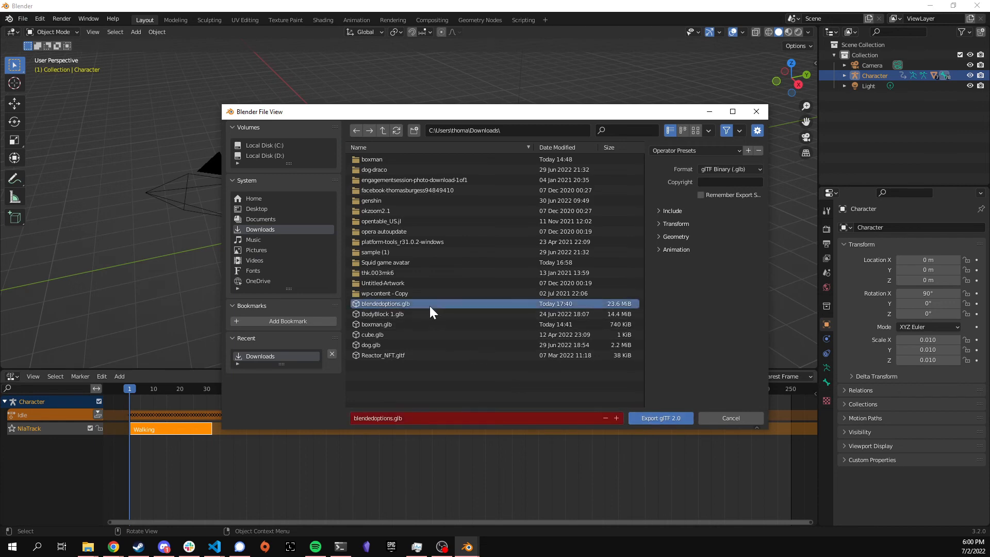
{"action": "left_click", "coordinate": [657, 418]}
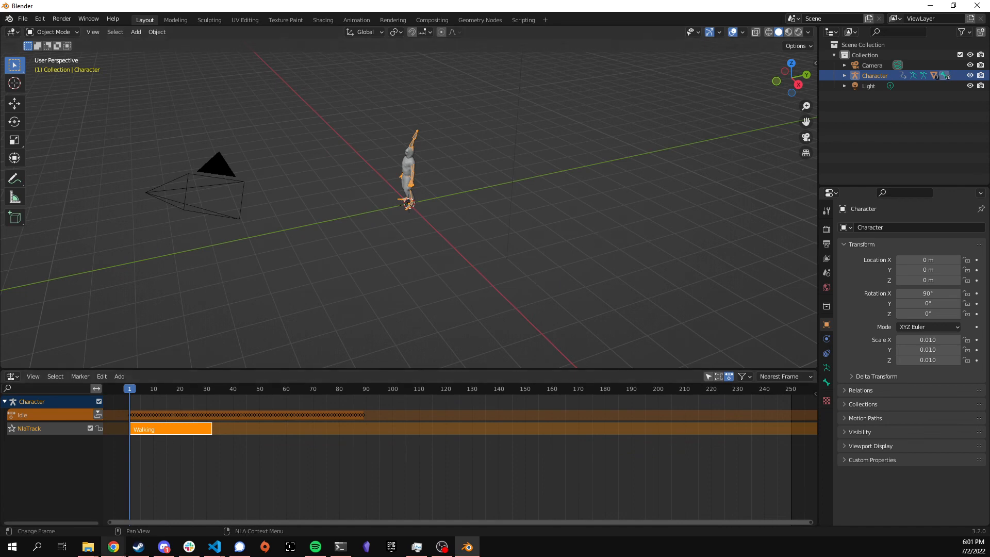
Step: Bring the browser back and reload the Babylon.js Sandbox tab to clear the old model
{"action": "mouse_move", "coordinate": [113, 547]}
{"action": "left_click", "coordinate": [100, 511]}
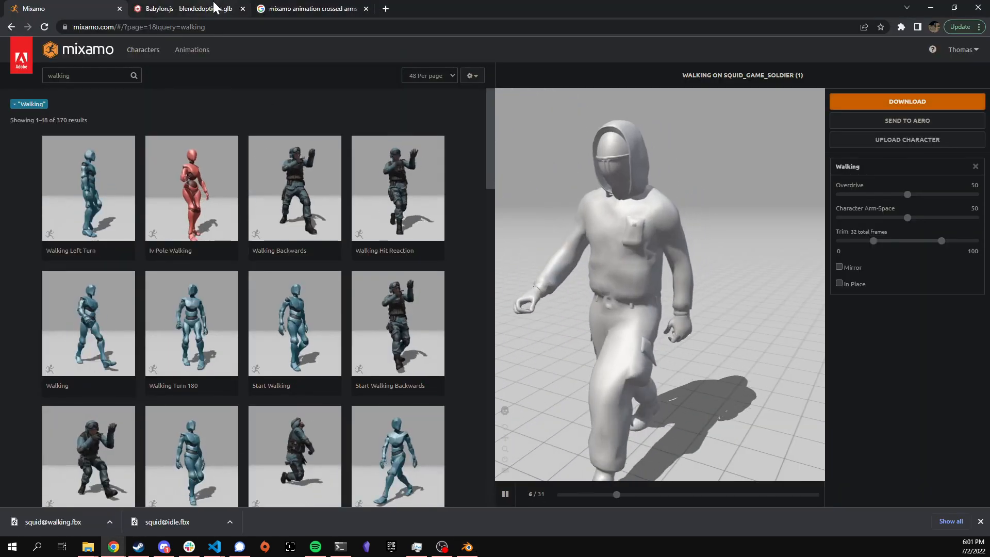
{"action": "left_click", "coordinate": [181, 9]}
{"action": "left_click", "coordinate": [44, 27]}
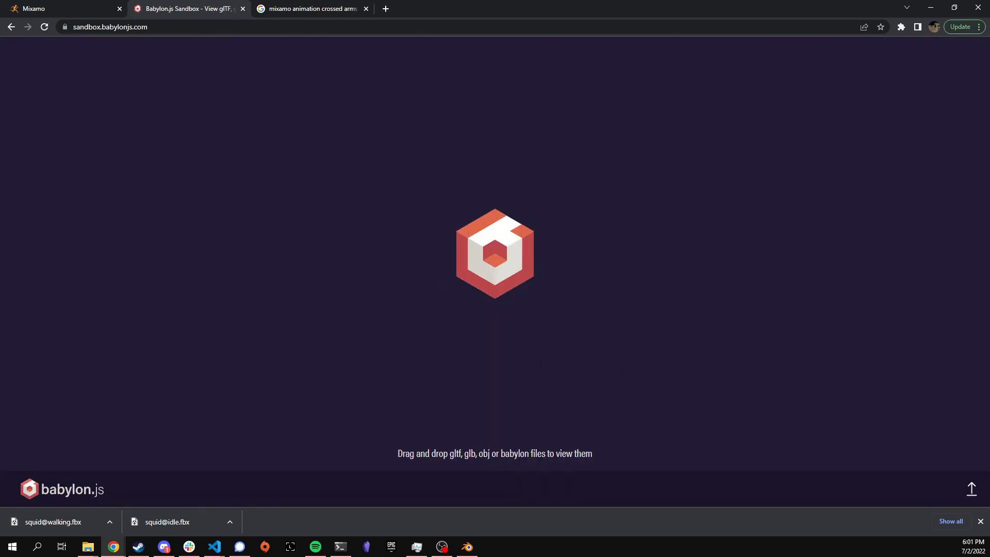
Step: Load blendedoptions.glb into the sandbox and play its Walking animation
{"action": "left_click_drag", "start_coordinate": [639, 279], "coordinate": [497, 300]}
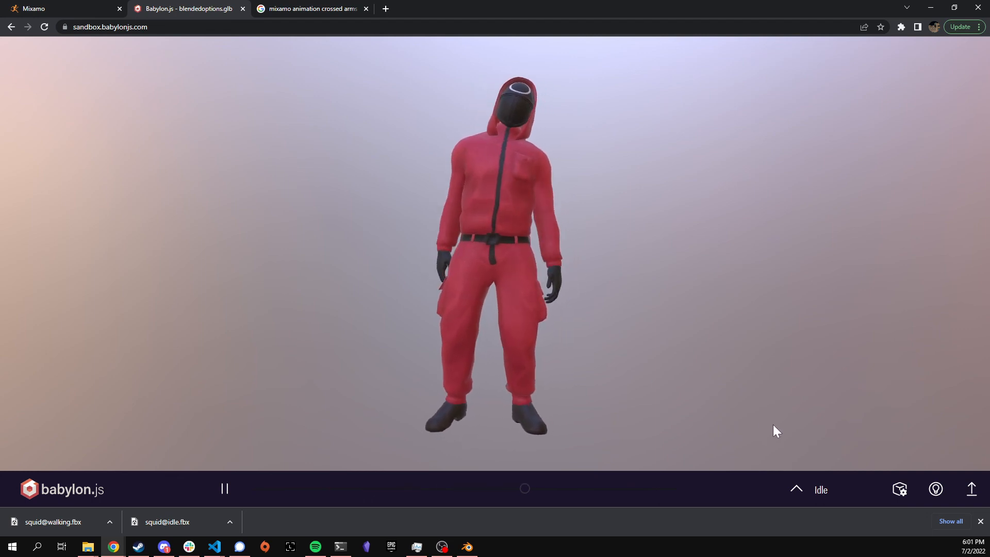
{"action": "left_click", "coordinate": [833, 485]}
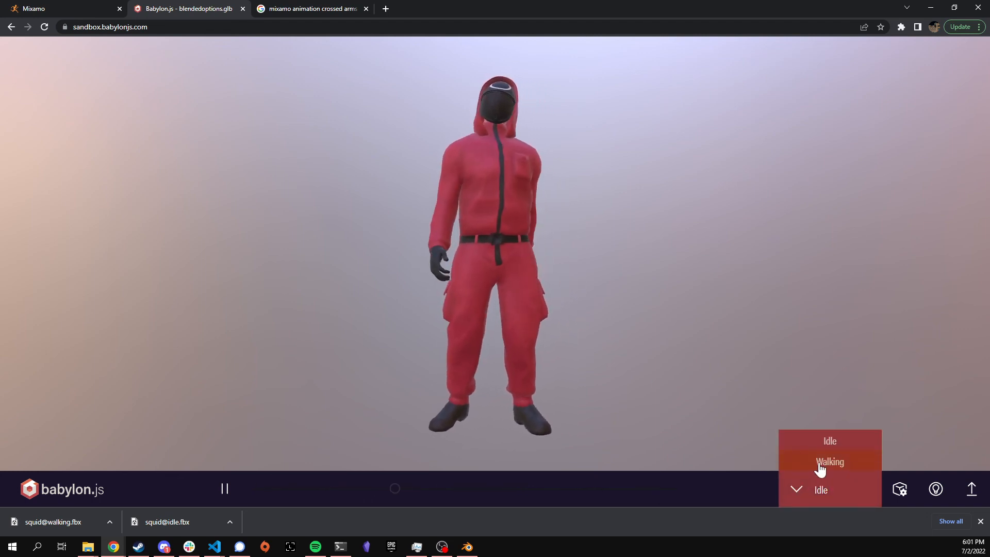
{"action": "left_click", "coordinate": [820, 463]}
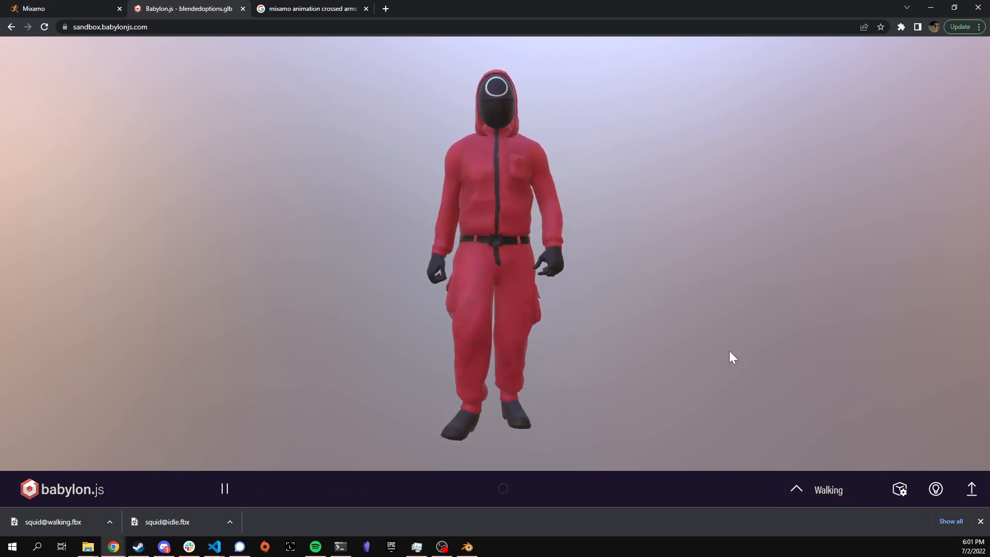